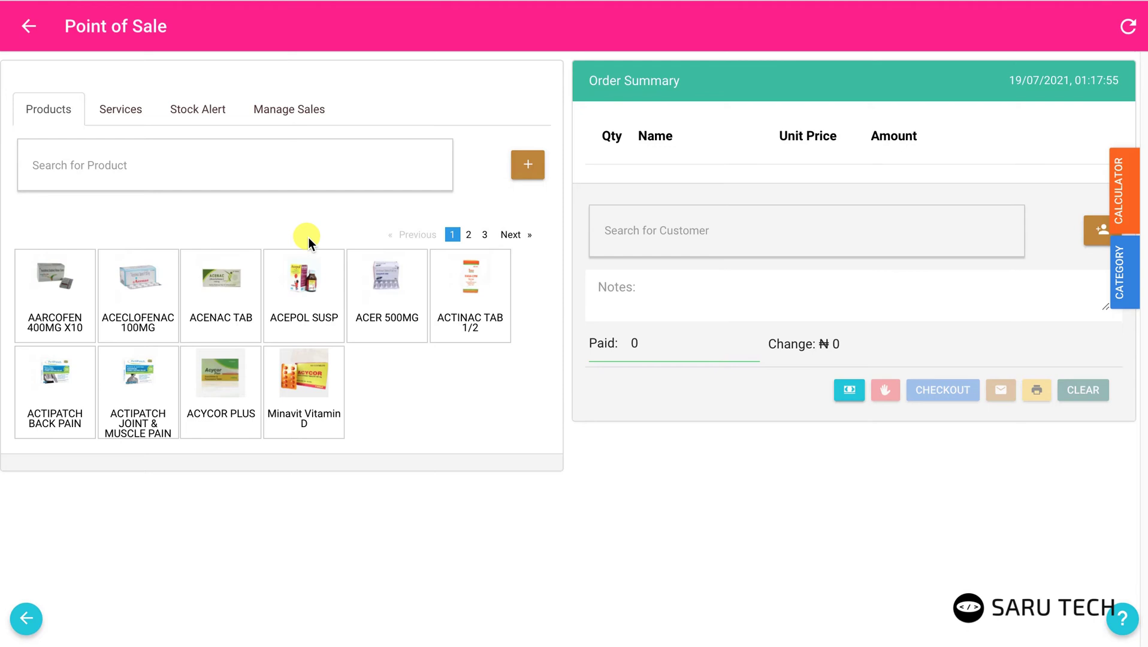
Add ACEPOL SUSP to the order and browse through the product pages
click(306, 306)
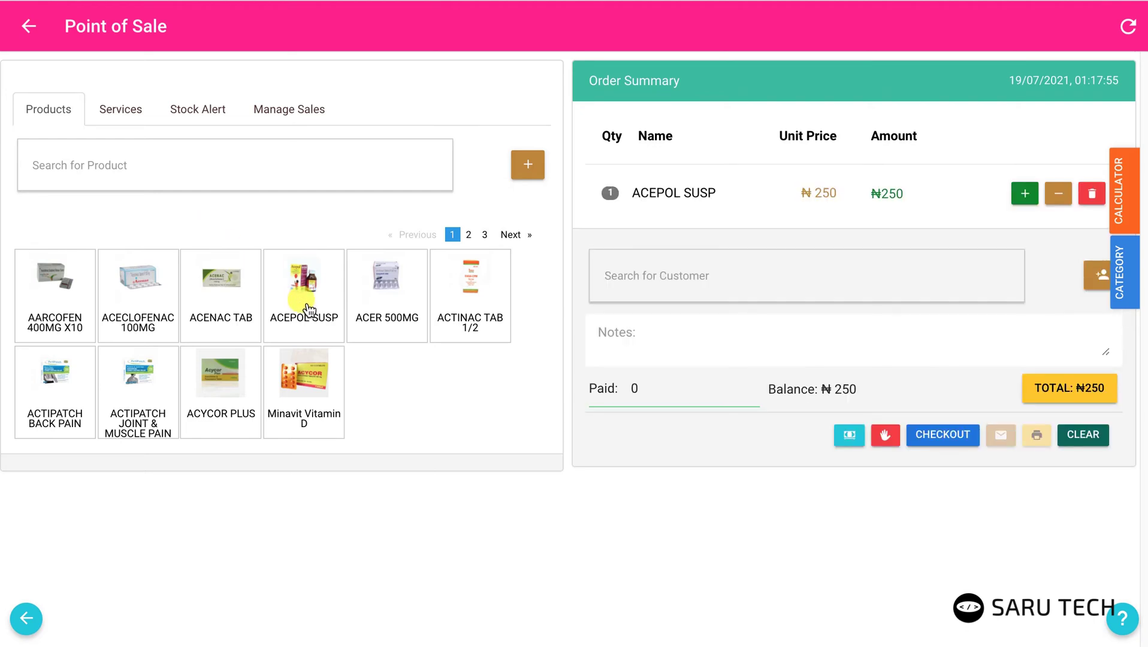
click(469, 234)
click(484, 234)
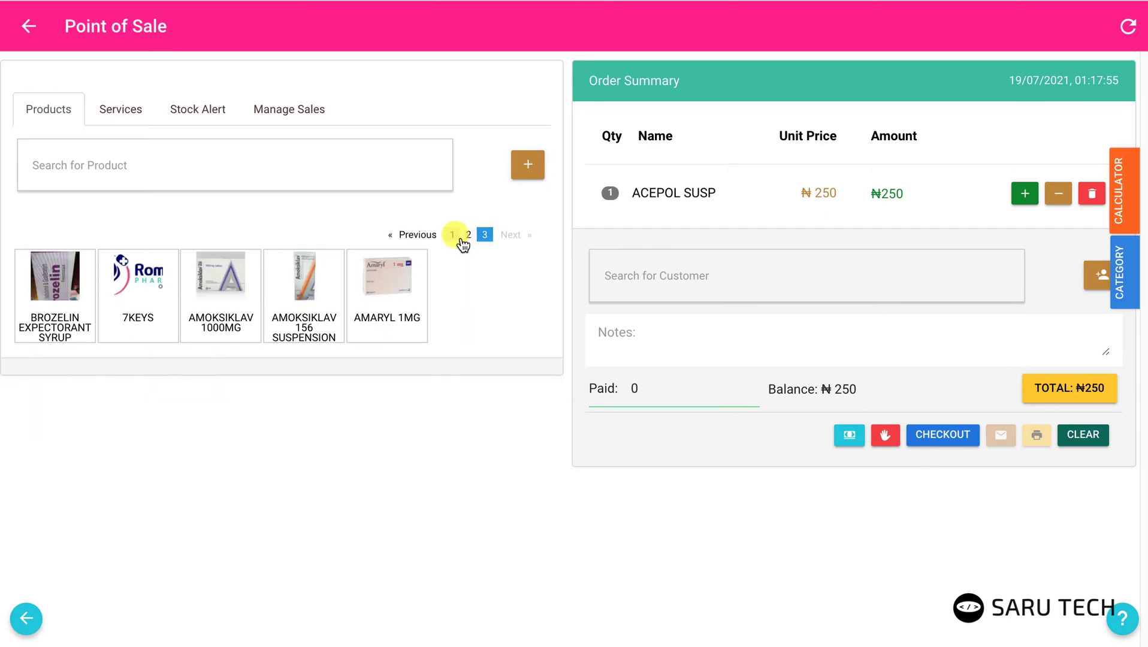
click(457, 236)
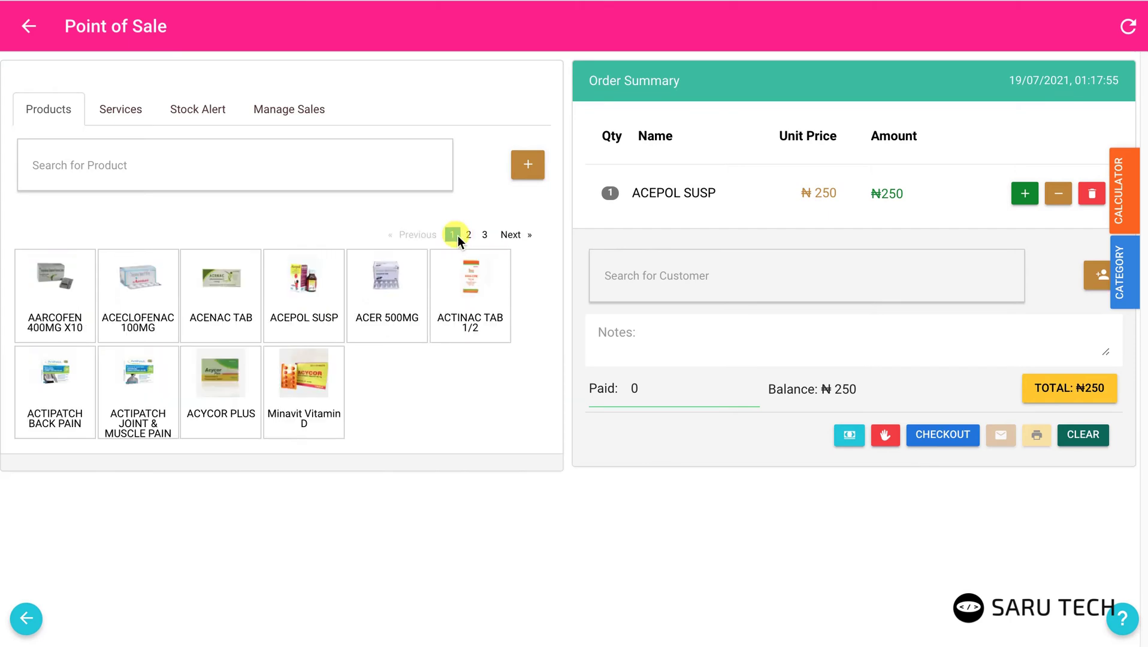
Check the category list, then search 'bafa' and add BAFAMA CREAM (₦600) to the order
click(1115, 264)
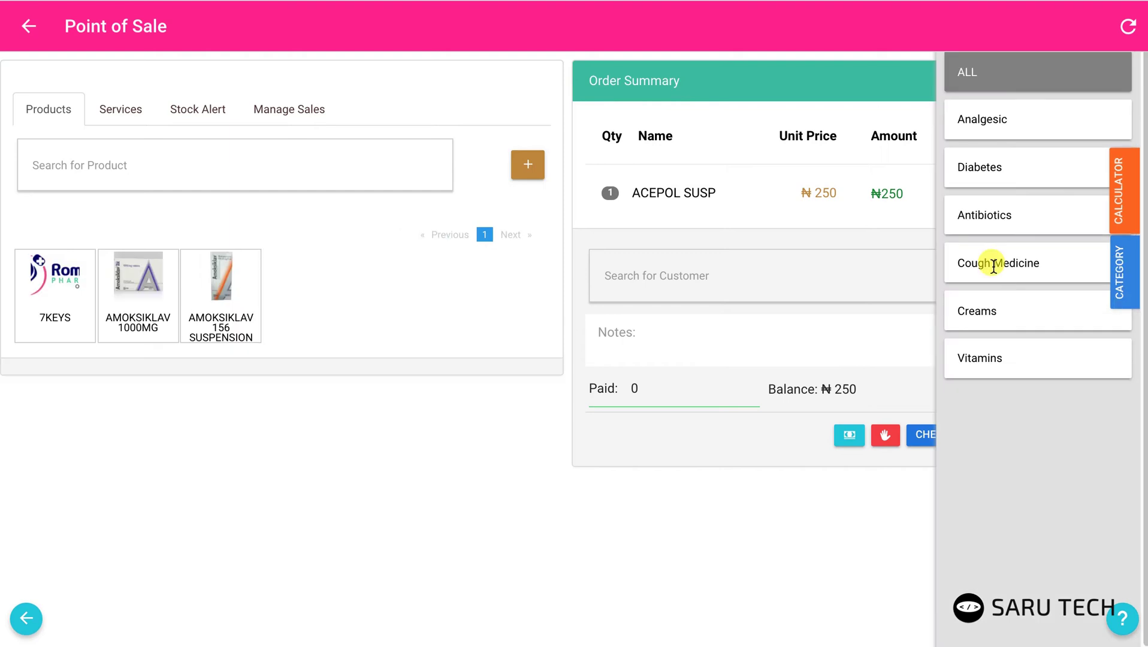
click(1119, 273)
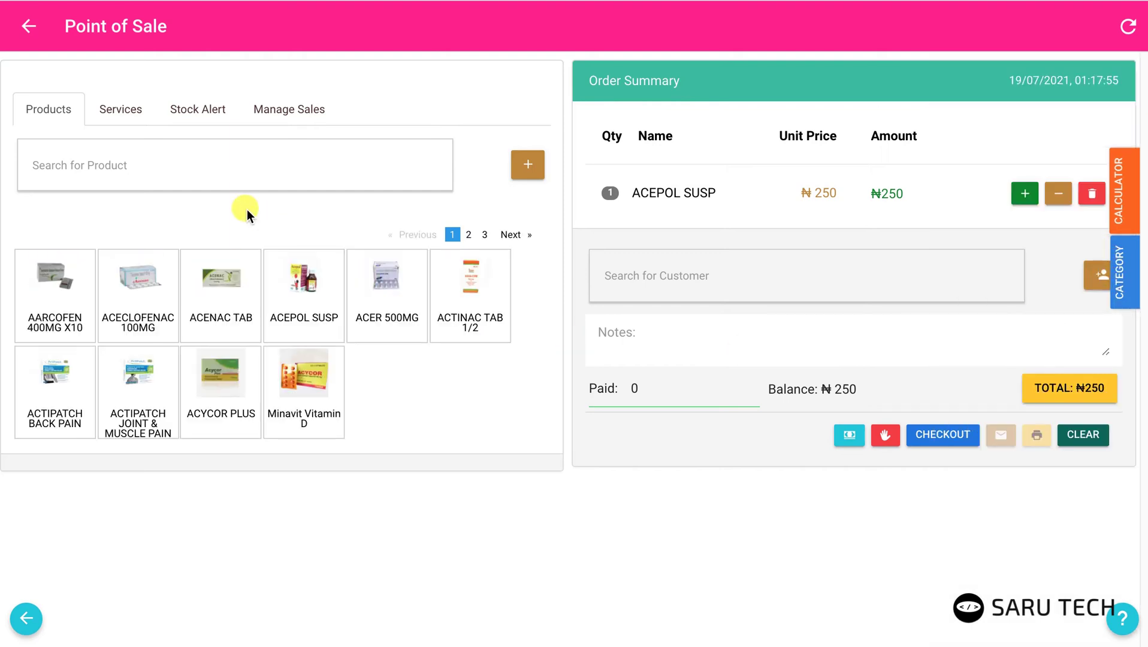
click(226, 167)
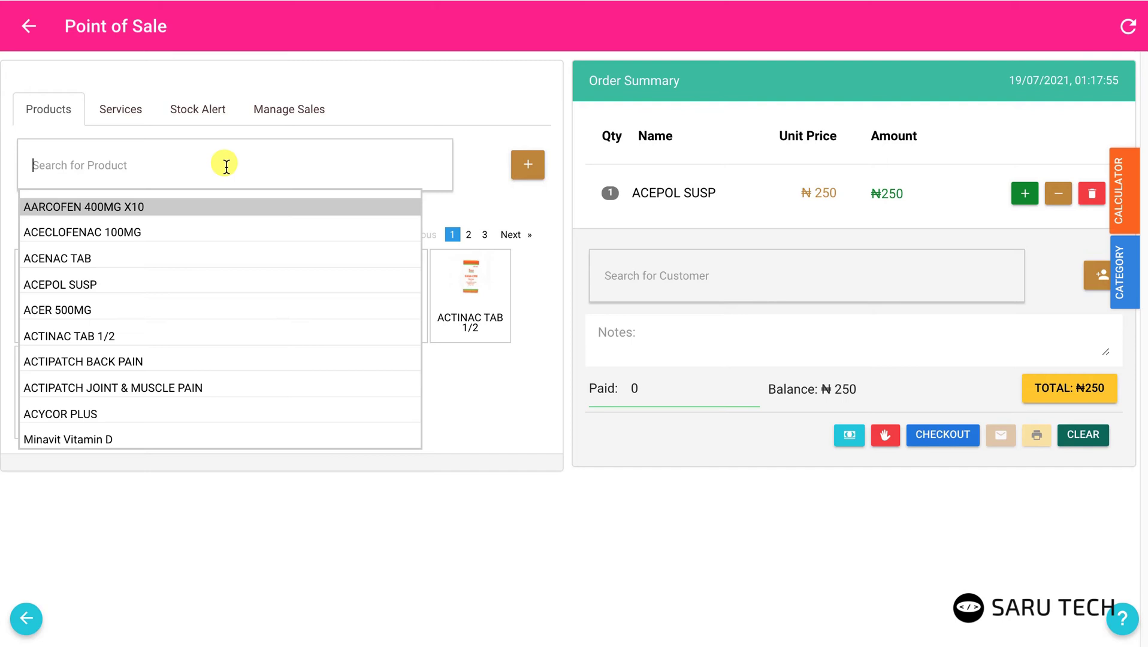
text(bafa)
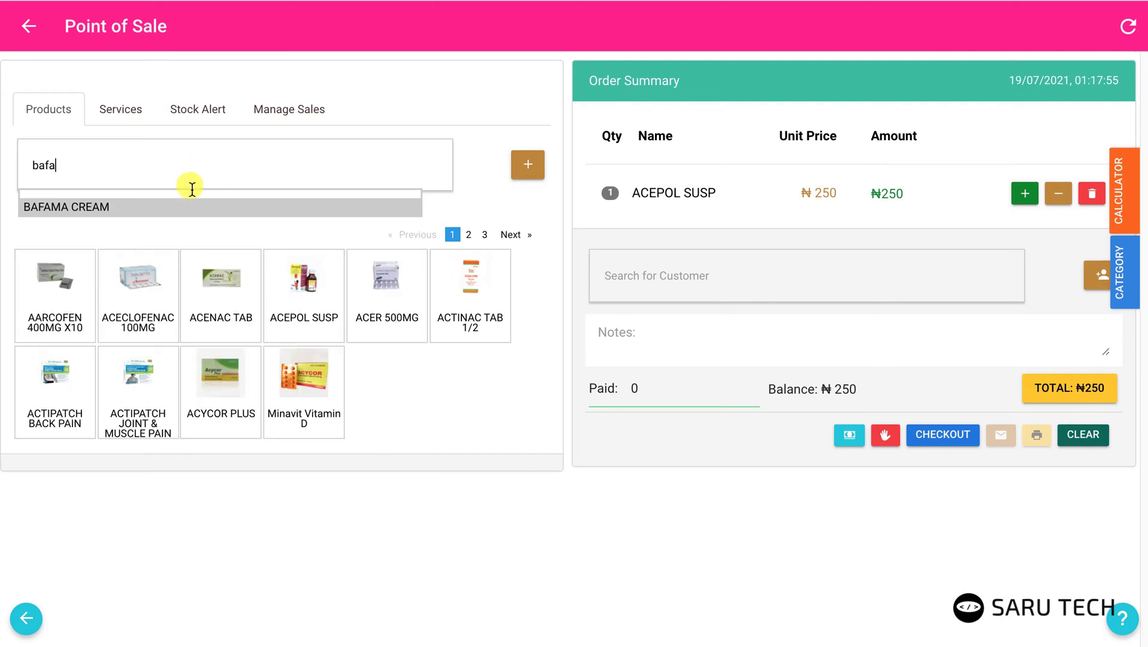
click(184, 207)
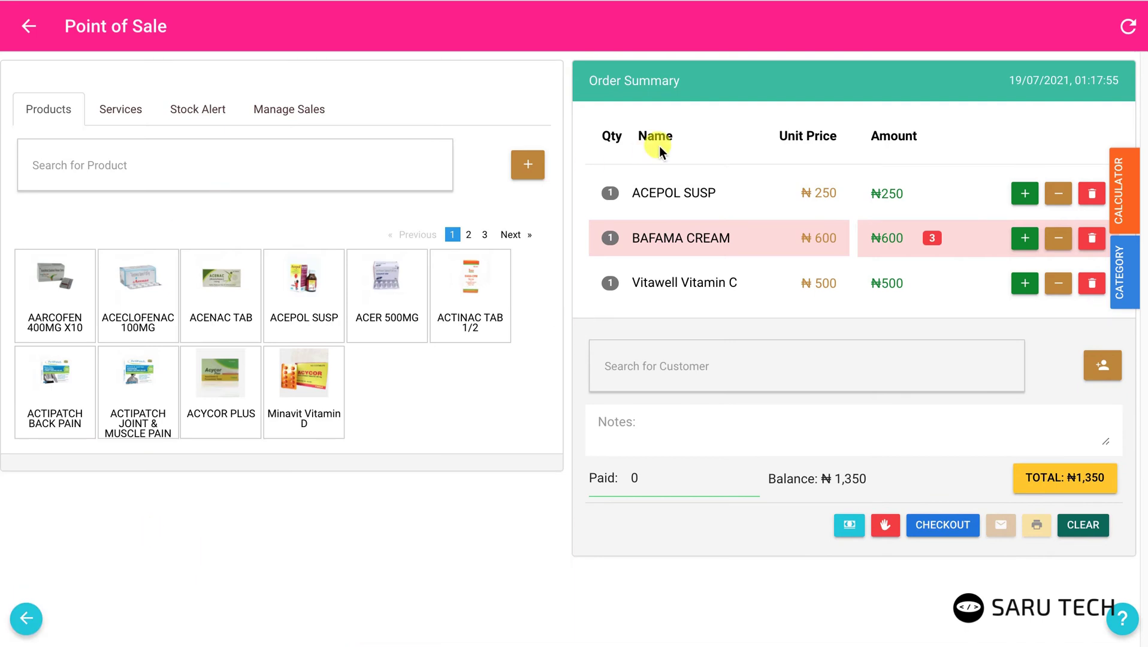
click(532, 175)
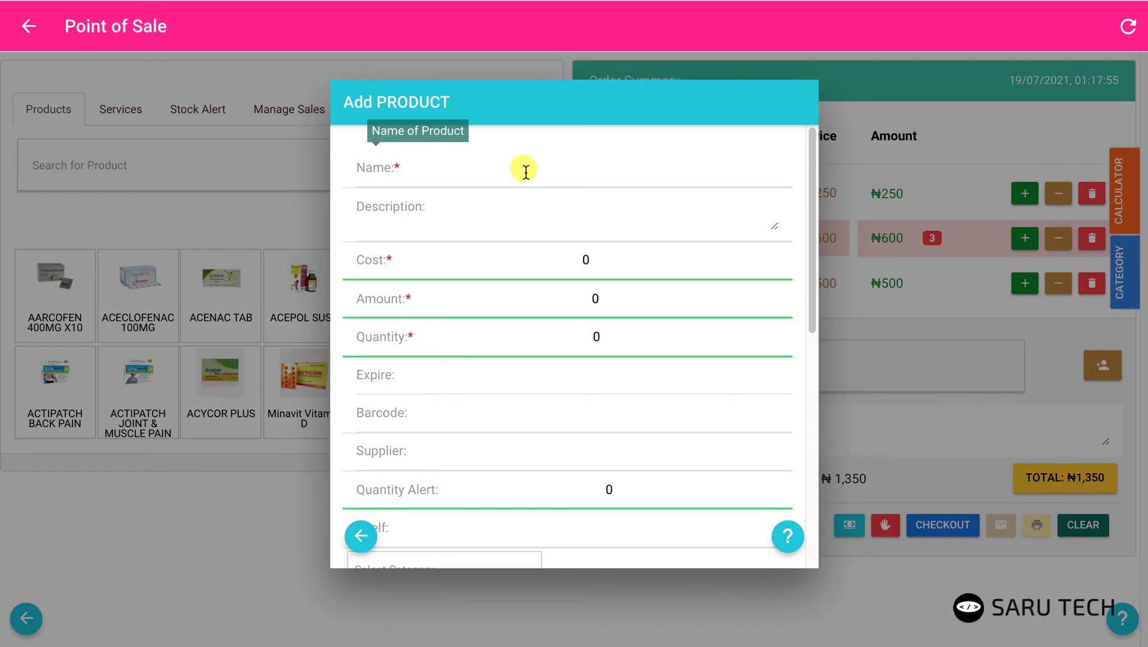
click(524, 170)
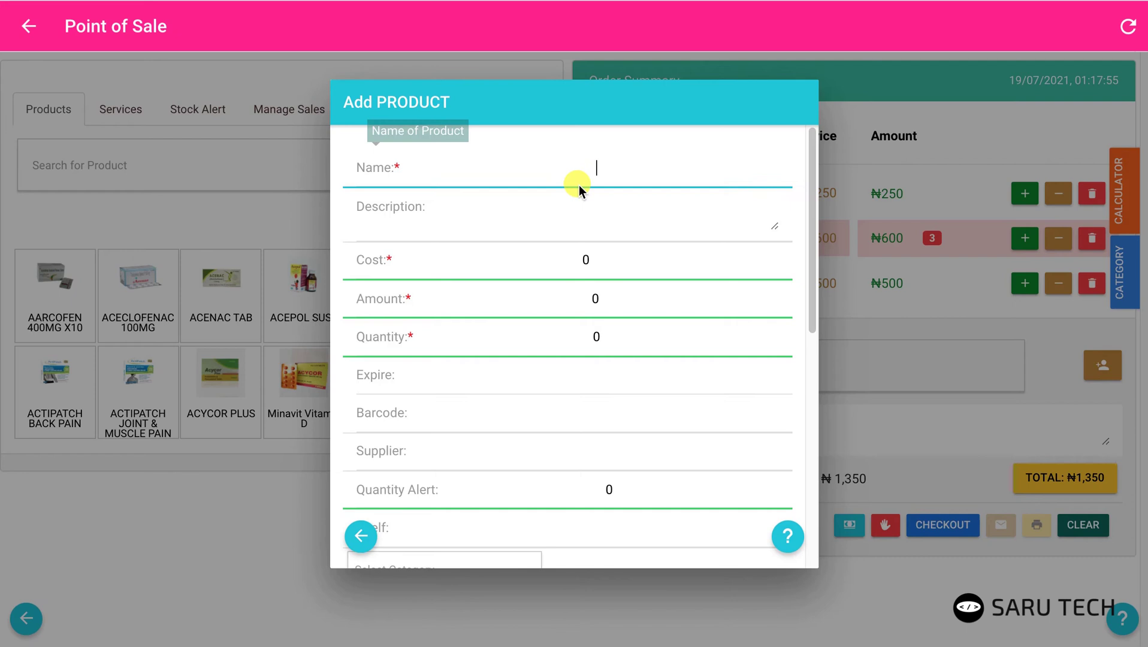
text(New P)
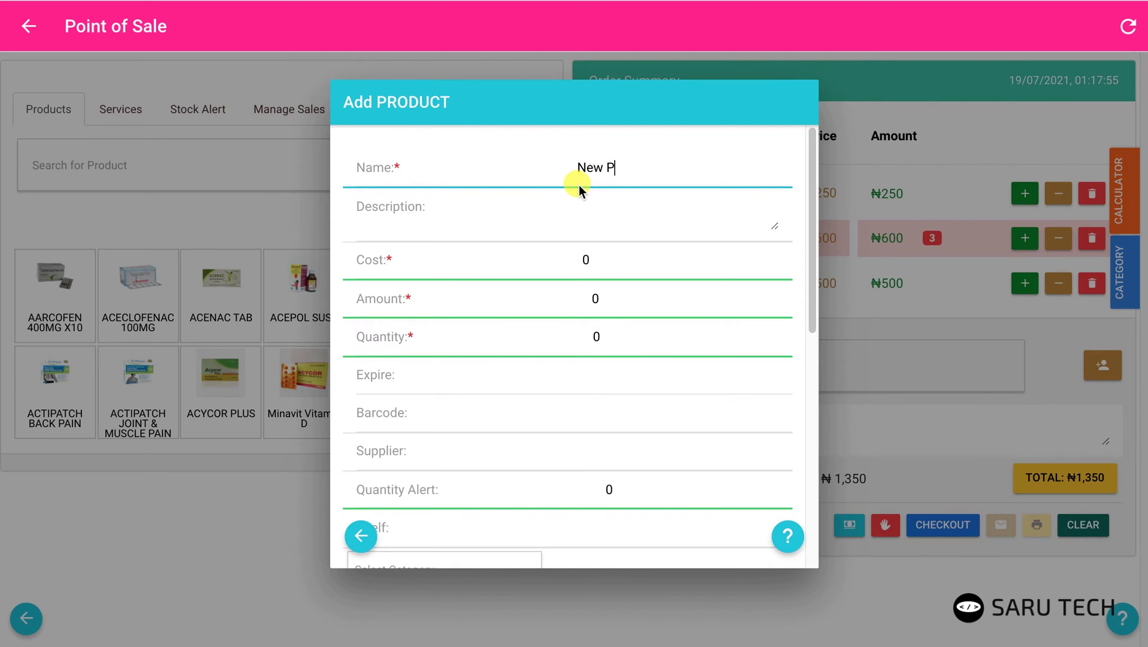
text(roduct)
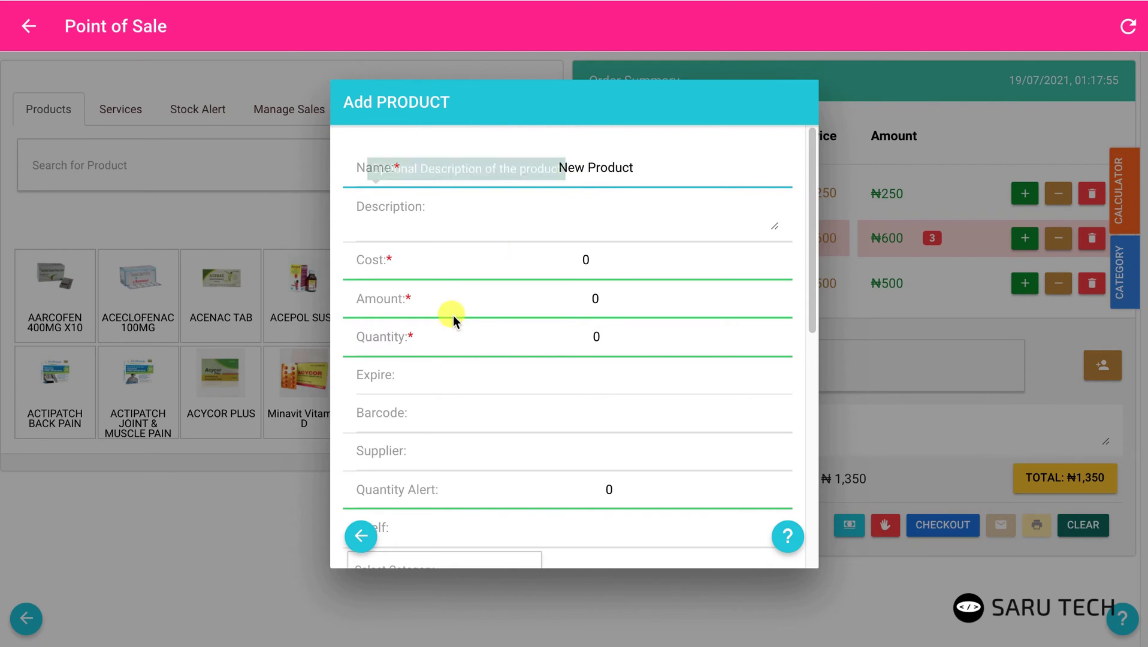
click(265, 488)
click(265, 488)
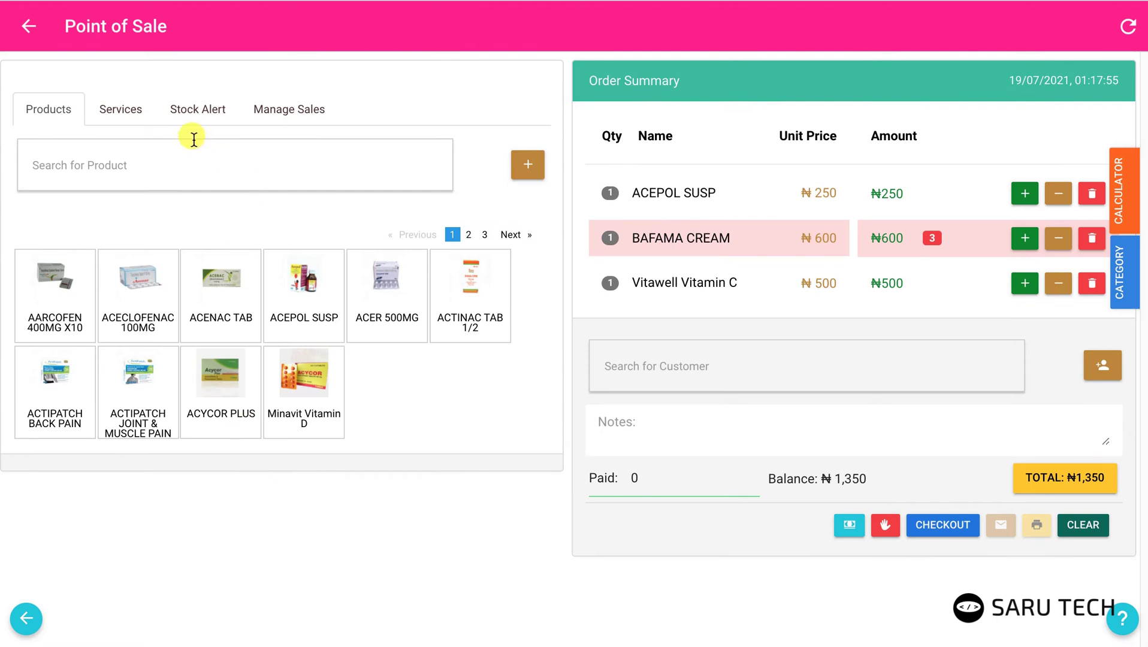
Add the Consultation service (₦5,000) and Blood Test, found by searching 'Bloo', to the order
click(135, 114)
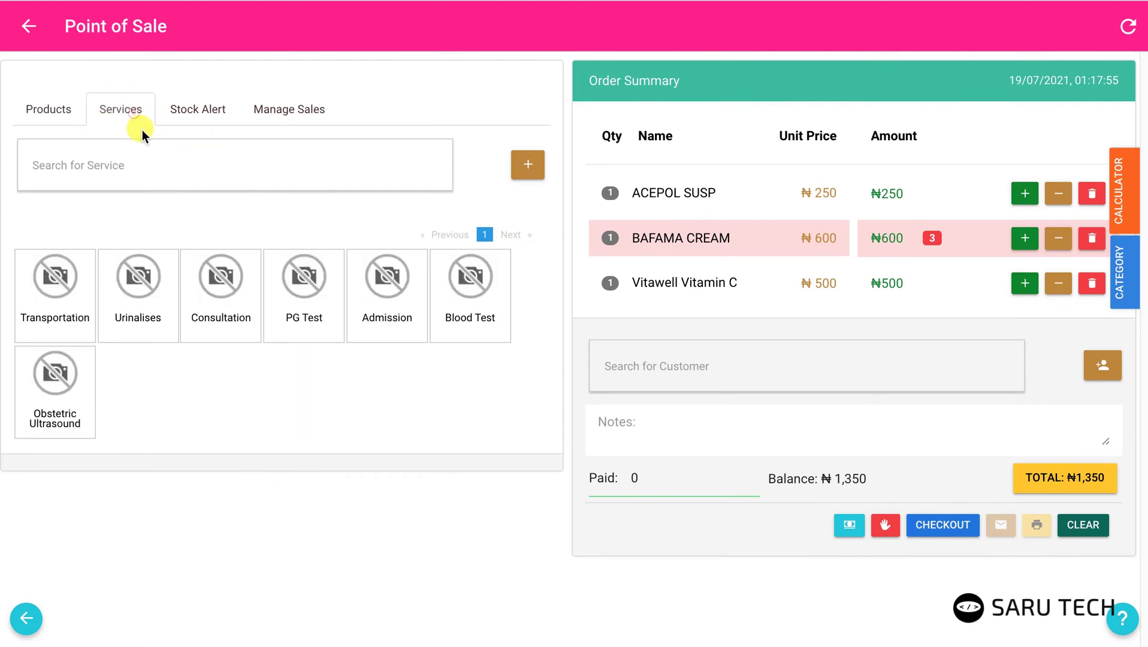
click(236, 292)
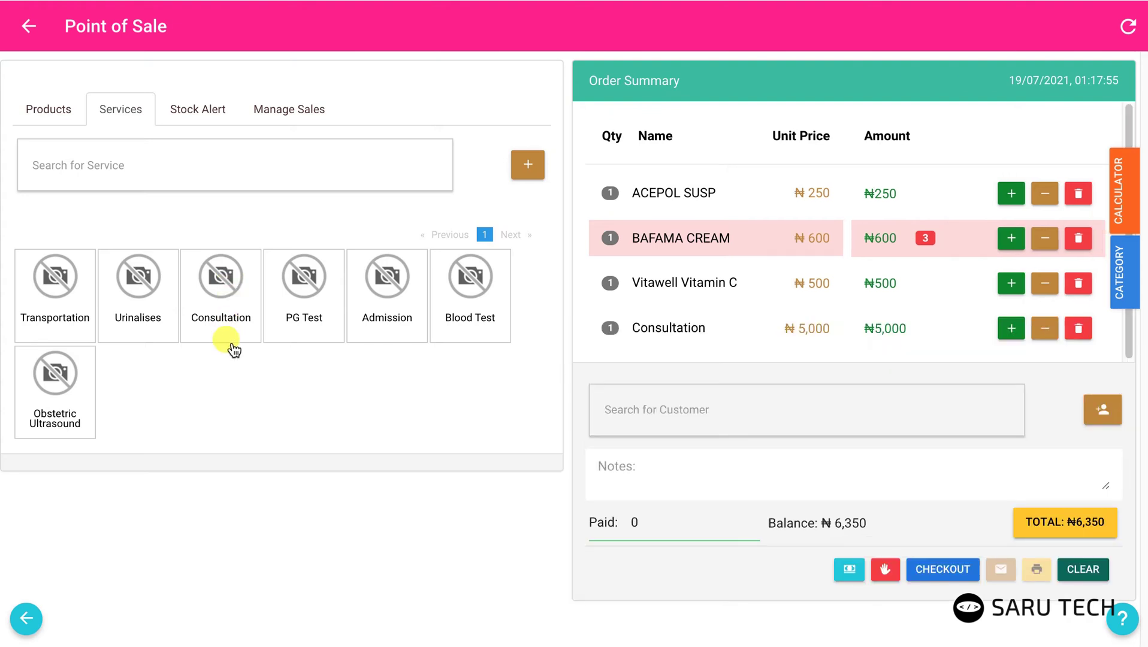
click(200, 174)
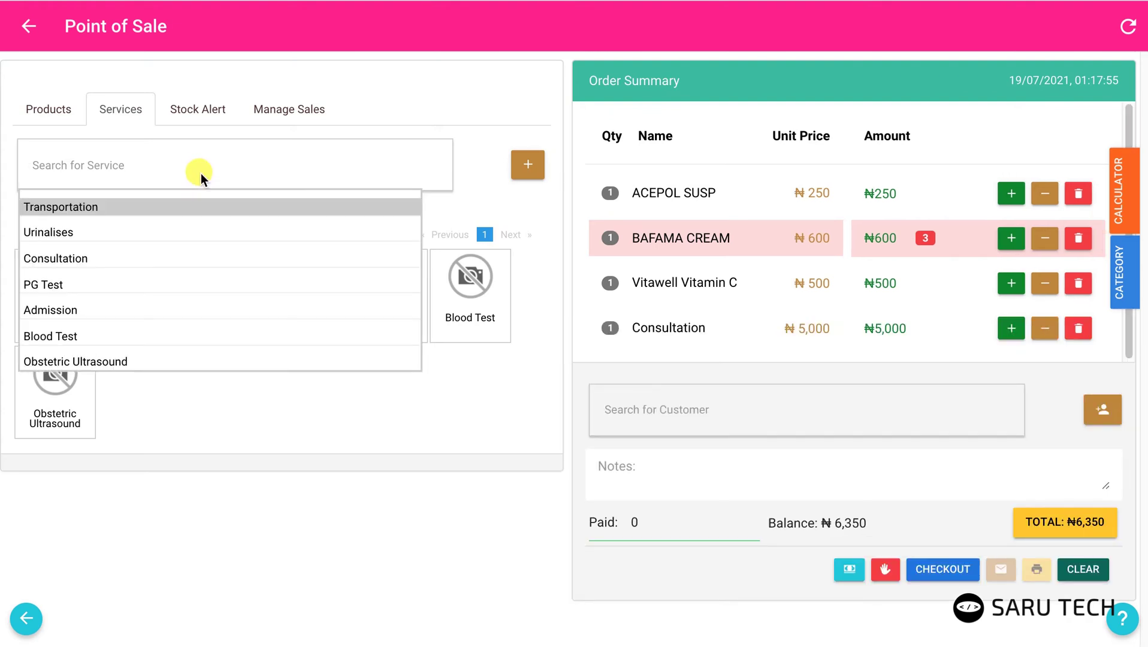
text(Bloo)
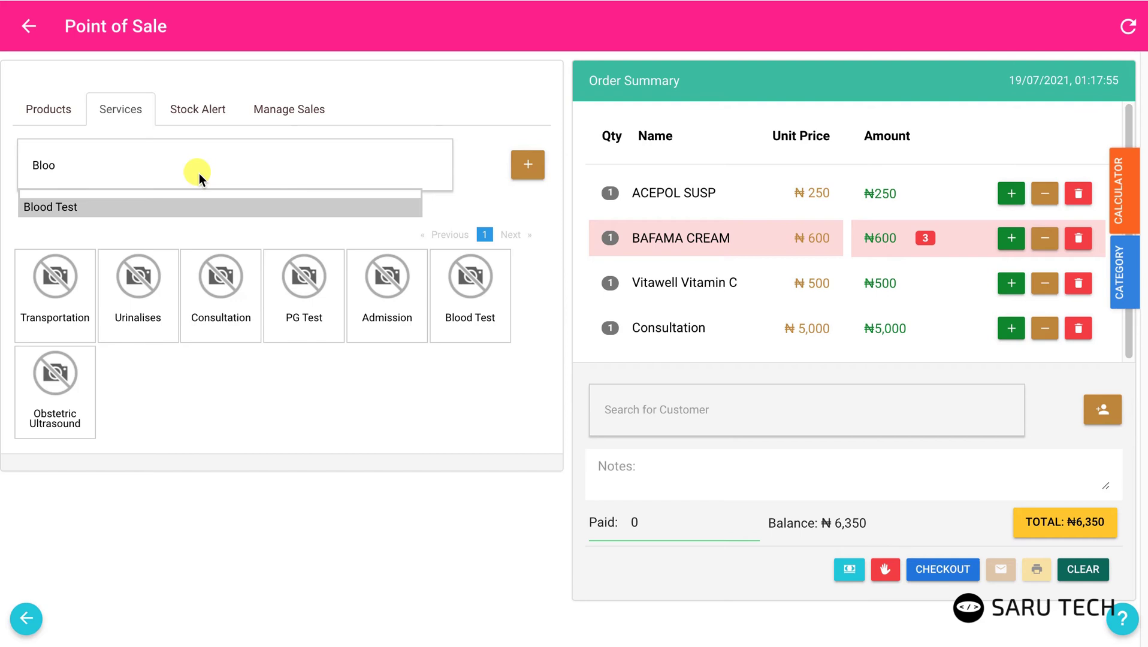
click(135, 202)
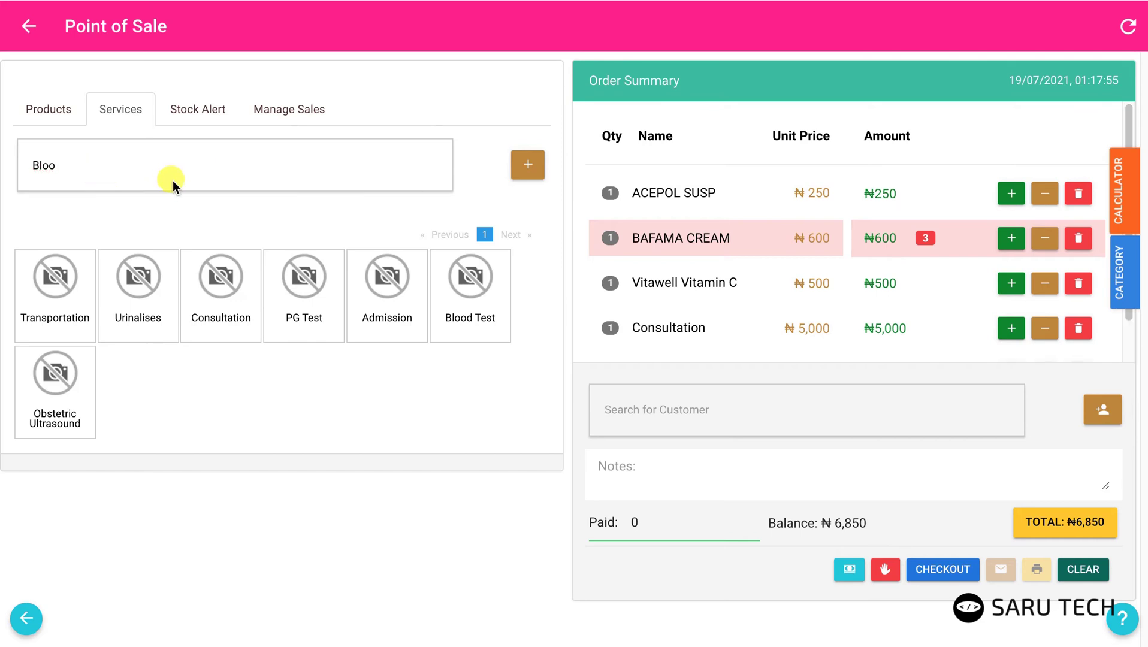
Create a service named 'New Service' with a charge amount of 7880
click(528, 165)
click(535, 172)
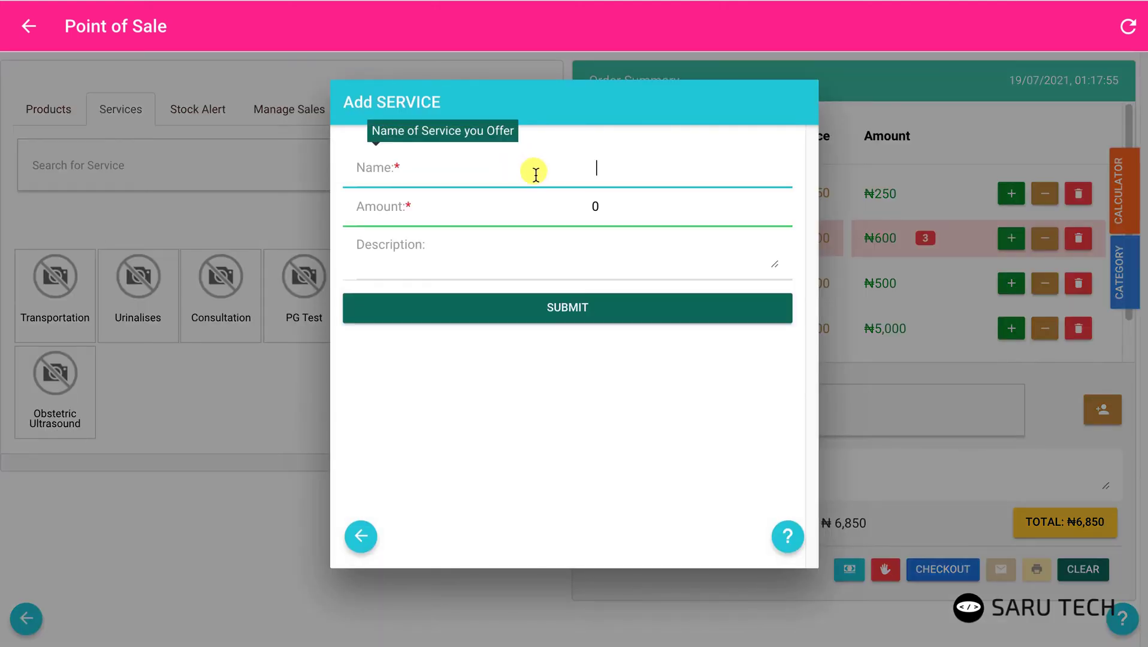
text(New Service)
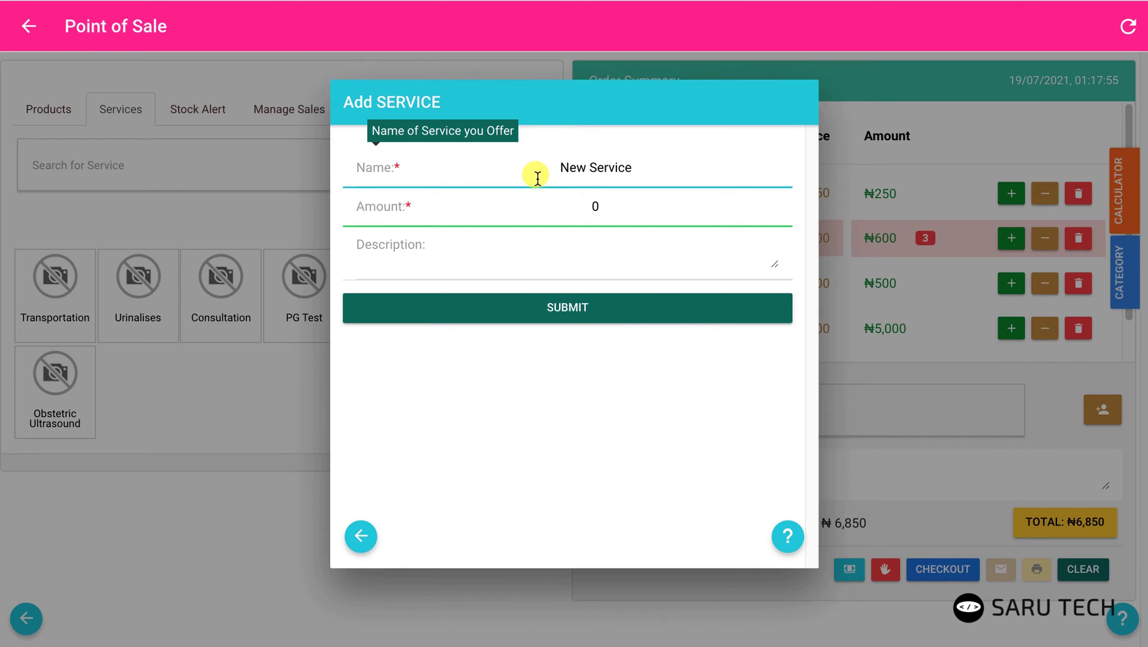
click(586, 206)
text(7880)
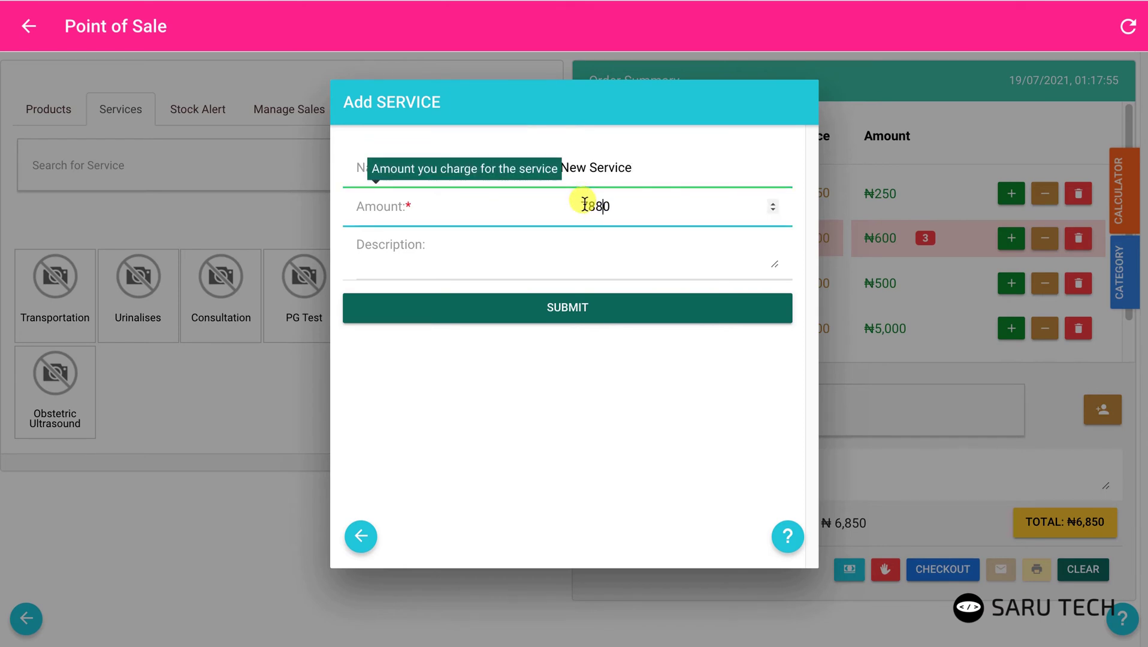
click(583, 308)
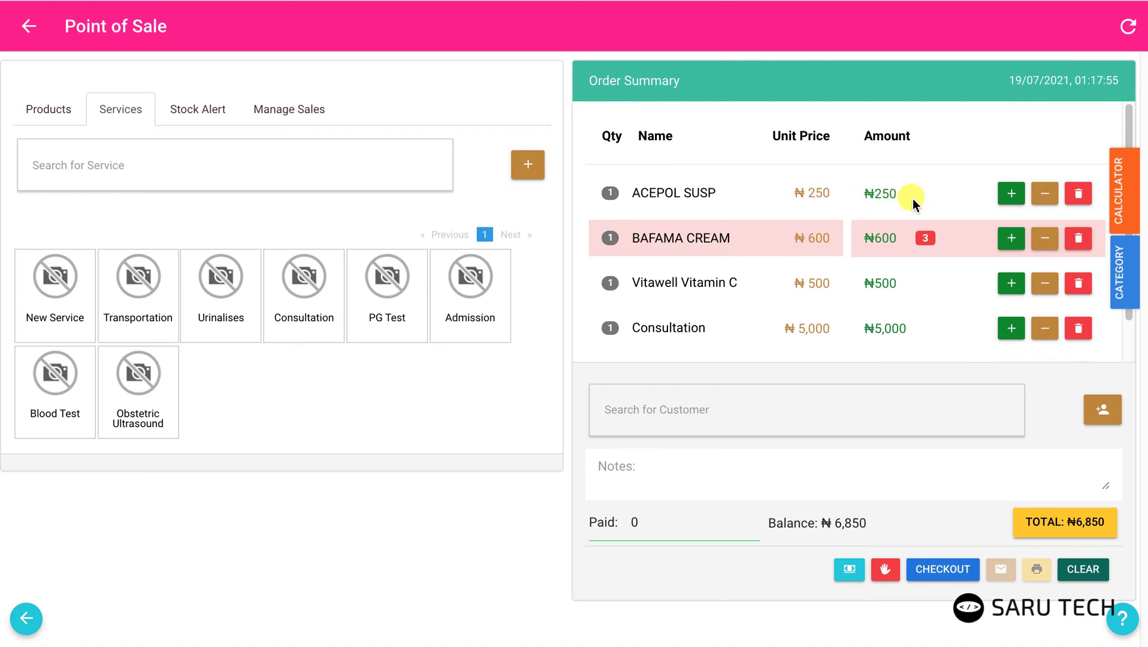
Adjust ACEPOL SUSP's quantity back to 2 and remove BAFAMA CREAM from the order
click(1010, 195)
click(1010, 194)
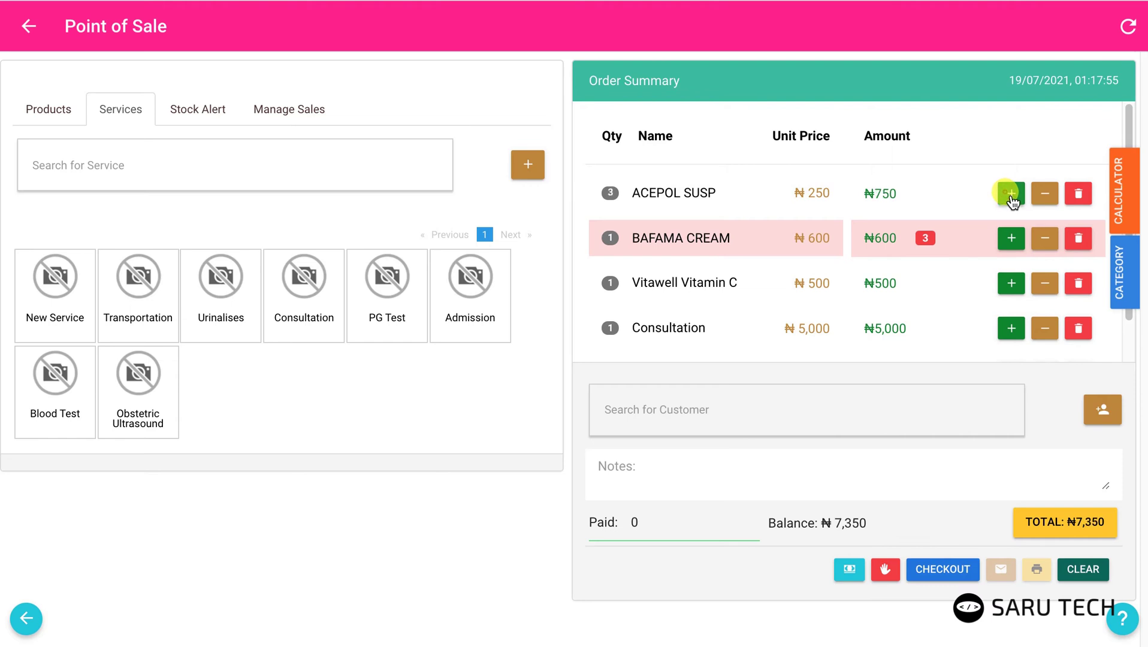
click(1047, 193)
click(1047, 193)
click(1013, 193)
click(1077, 238)
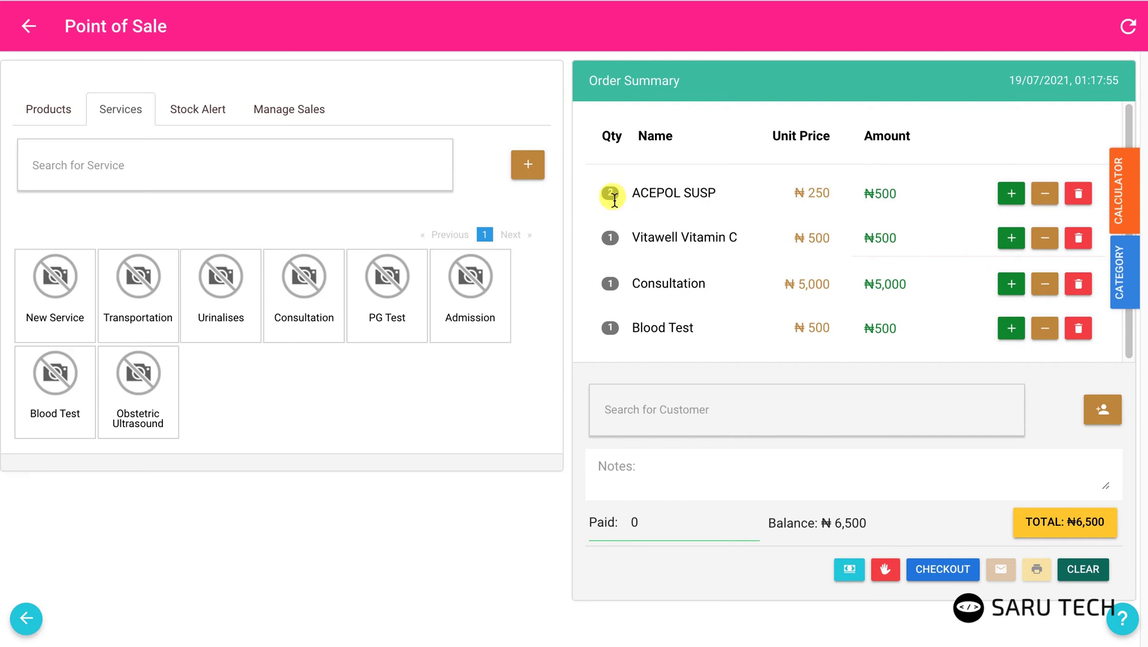
Set ACEPOL SUSP's quantity to 13.5 and remove Blood Test, bringing the total to ₦8,875
click(612, 194)
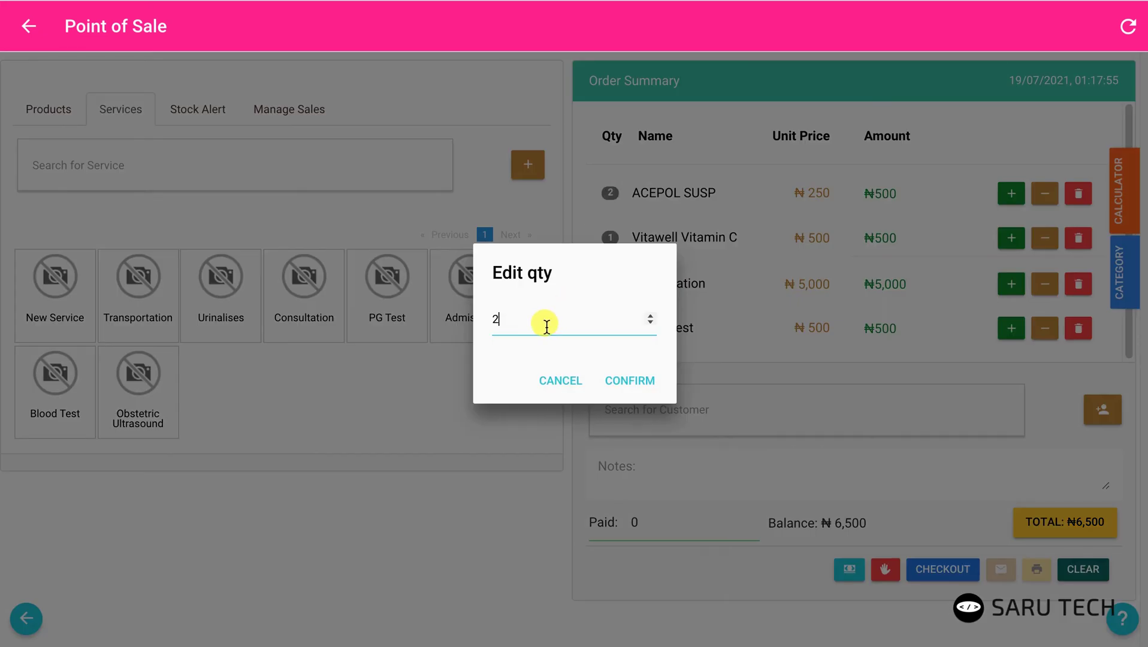
key(BackSpace)
text(13.5)
click(621, 383)
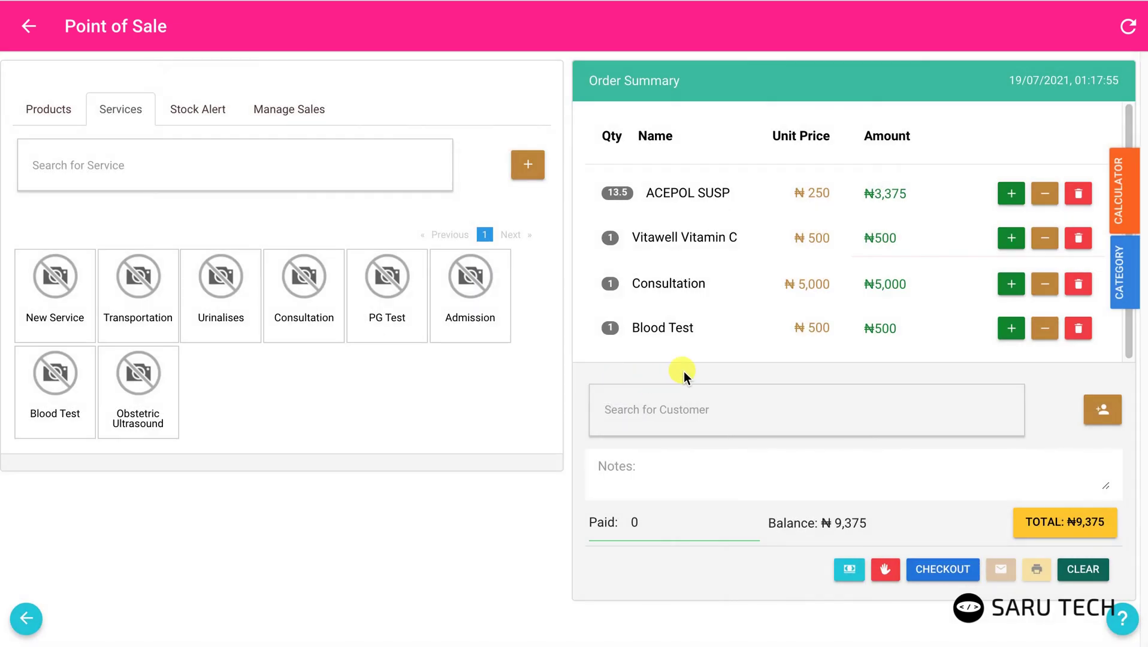
click(1078, 329)
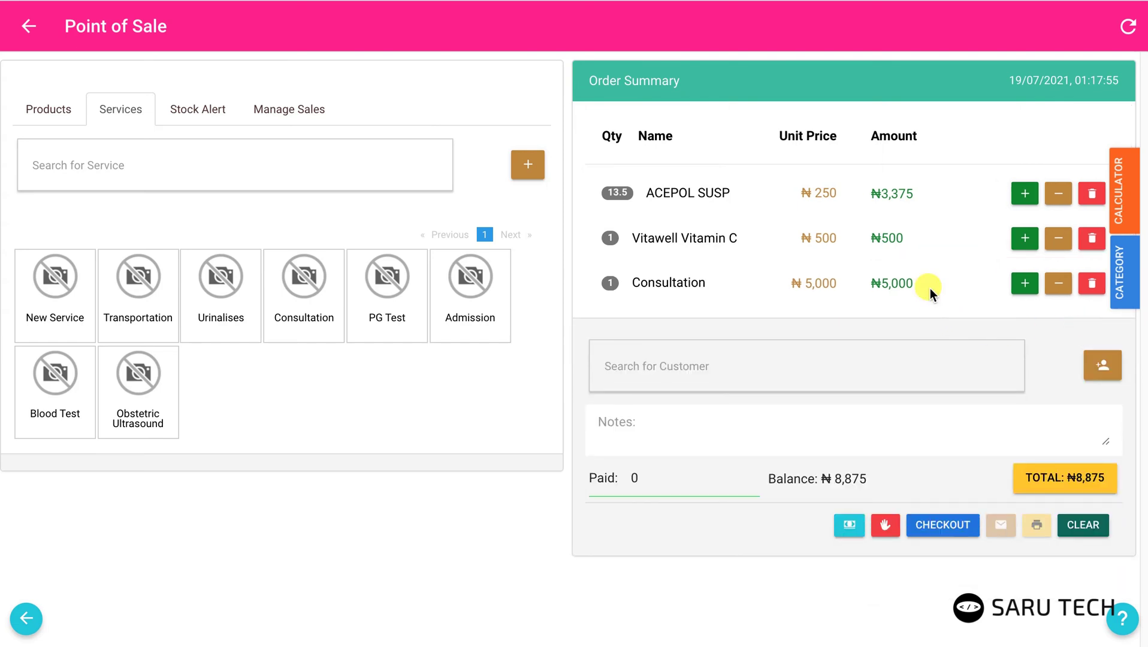
Review the Stock Alert list, then add ACENAC TAB (₦450) from the product list
click(200, 112)
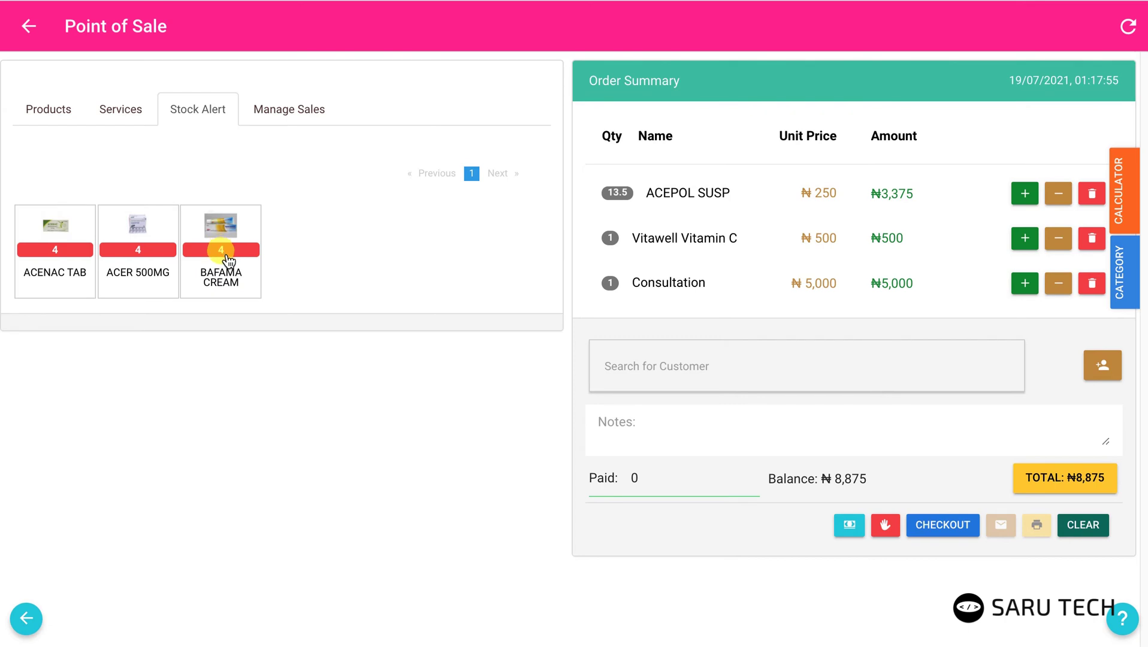
click(53, 110)
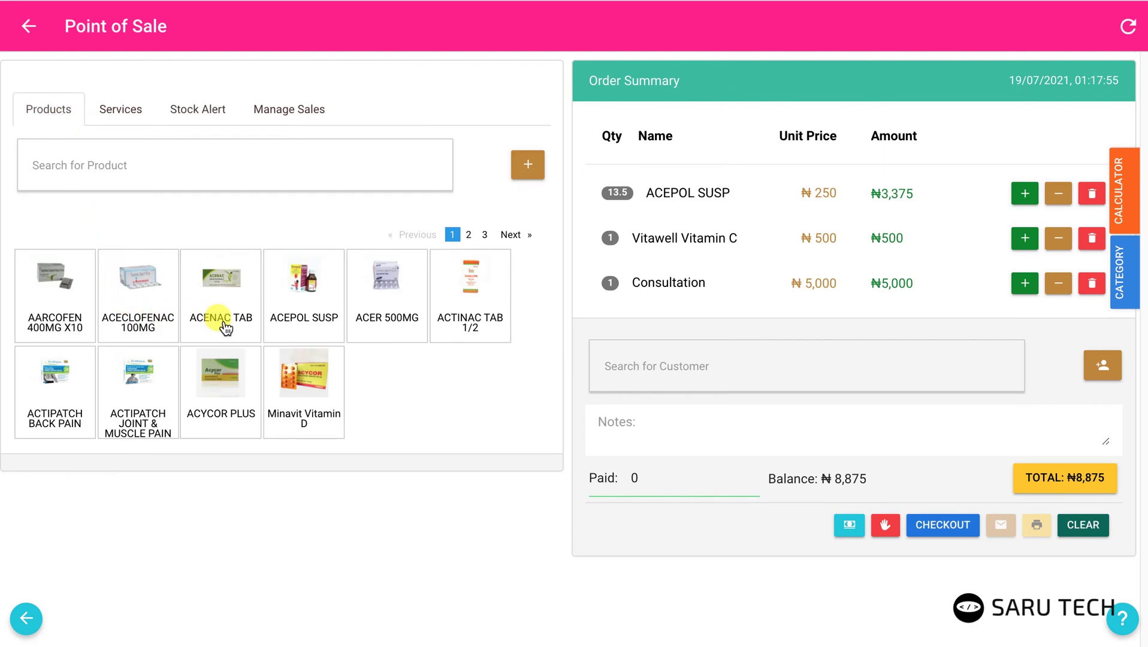
click(228, 303)
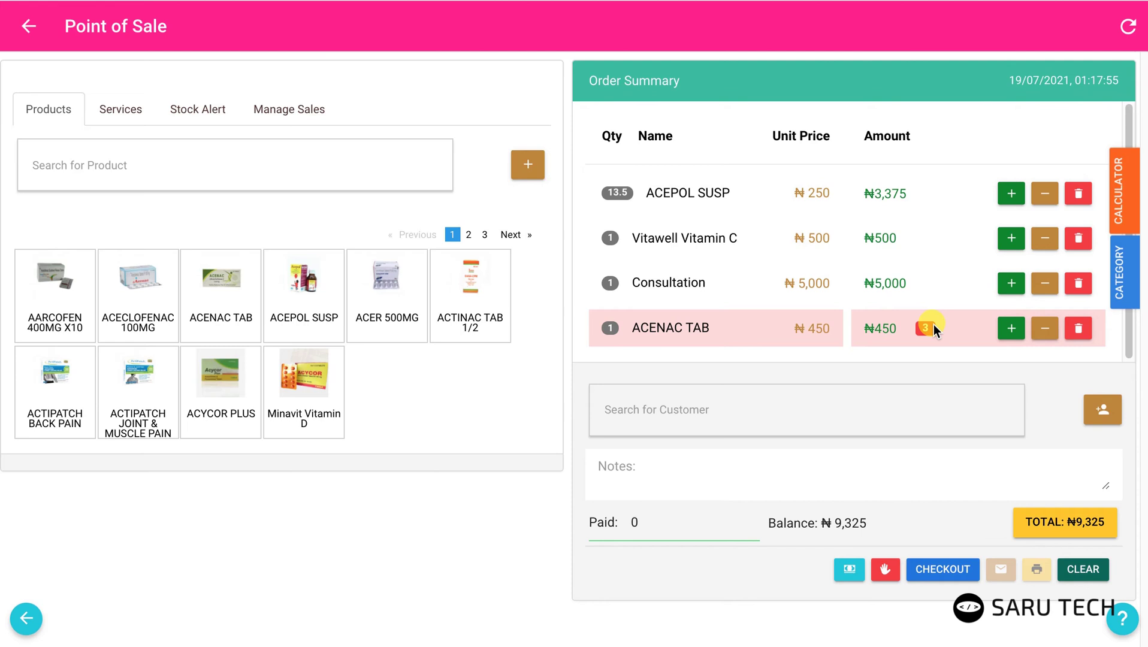
Attach a customer from the dropdown to the sale and add the note 'special'
click(745, 410)
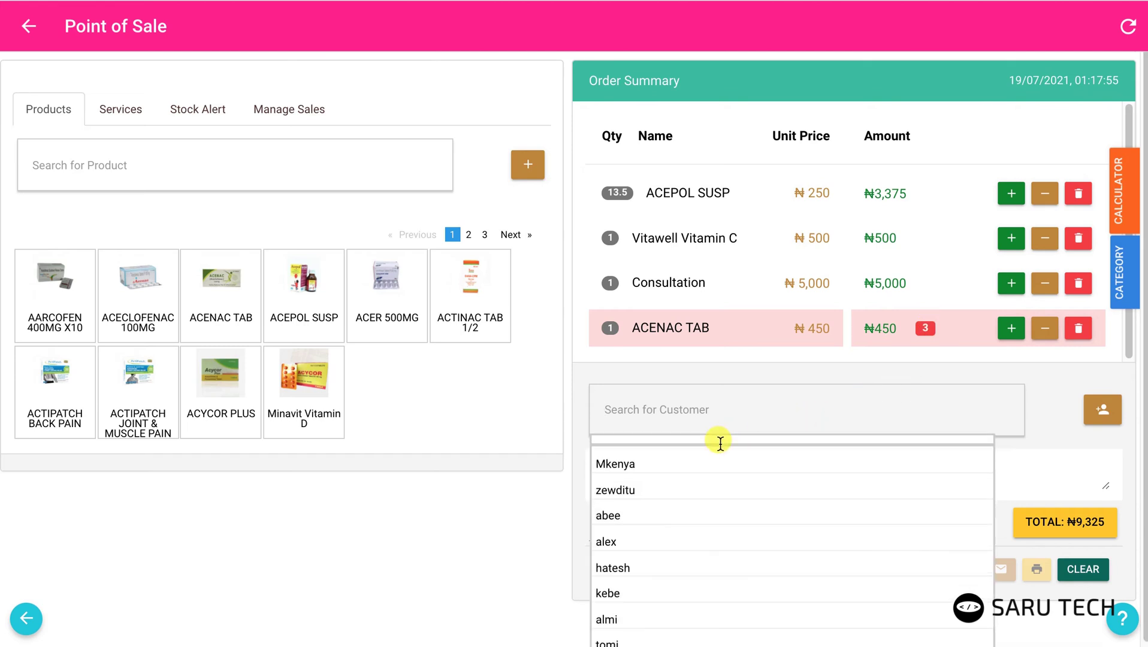
click(644, 539)
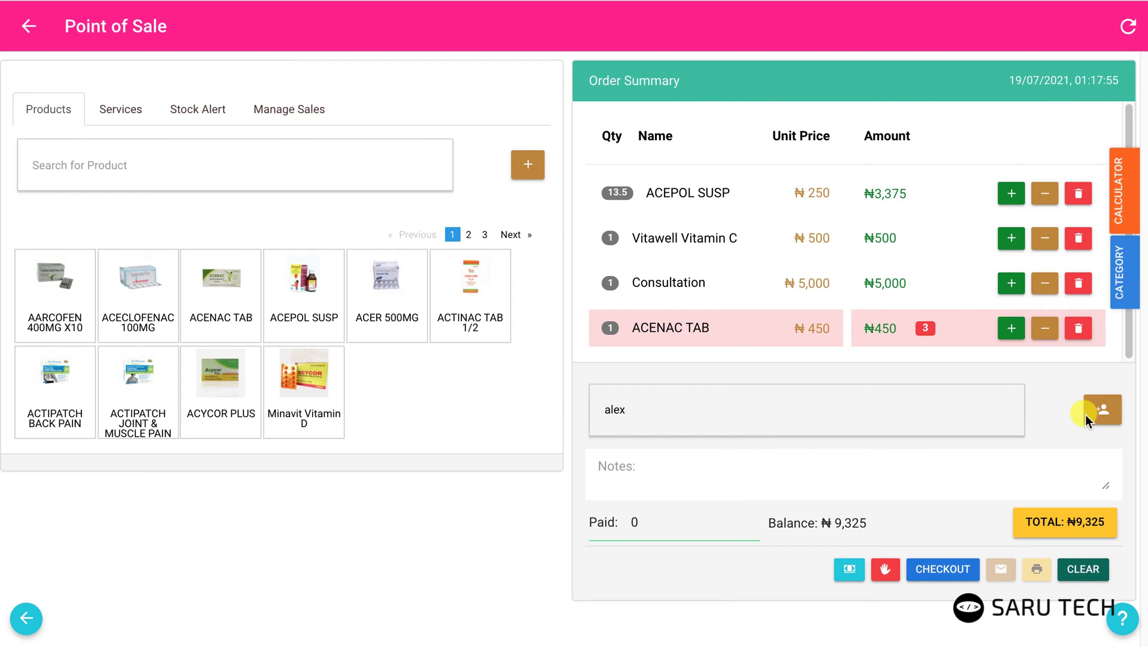
click(767, 477)
text(special)
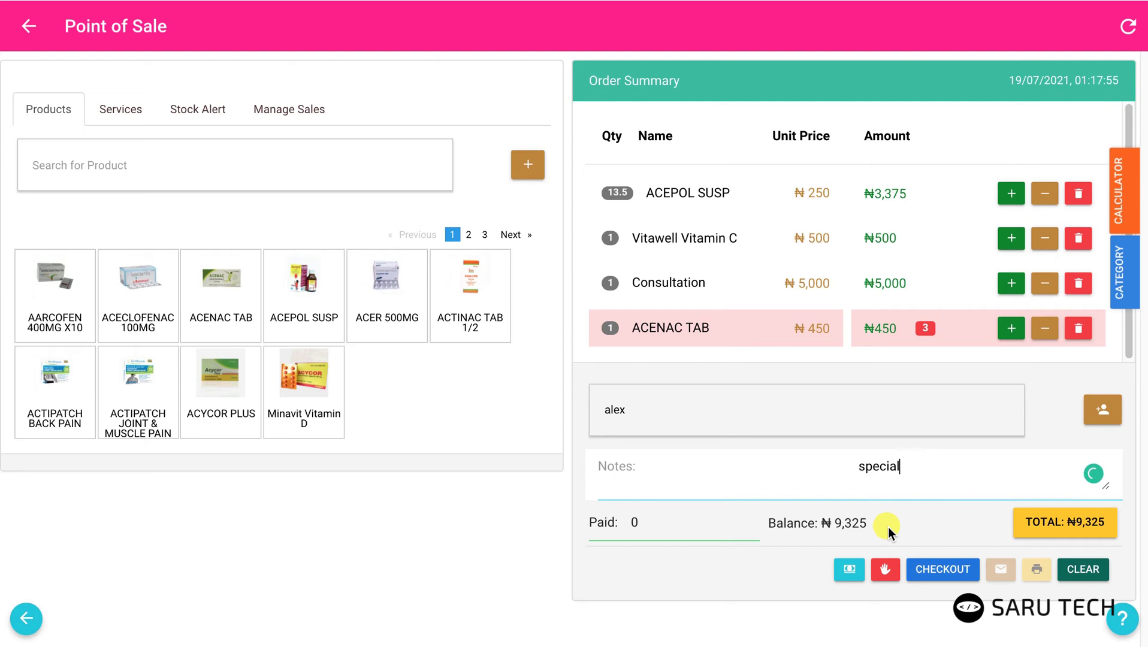
Record 1200 as the paid amount, leaving an ₦8,125 balance
click(1054, 530)
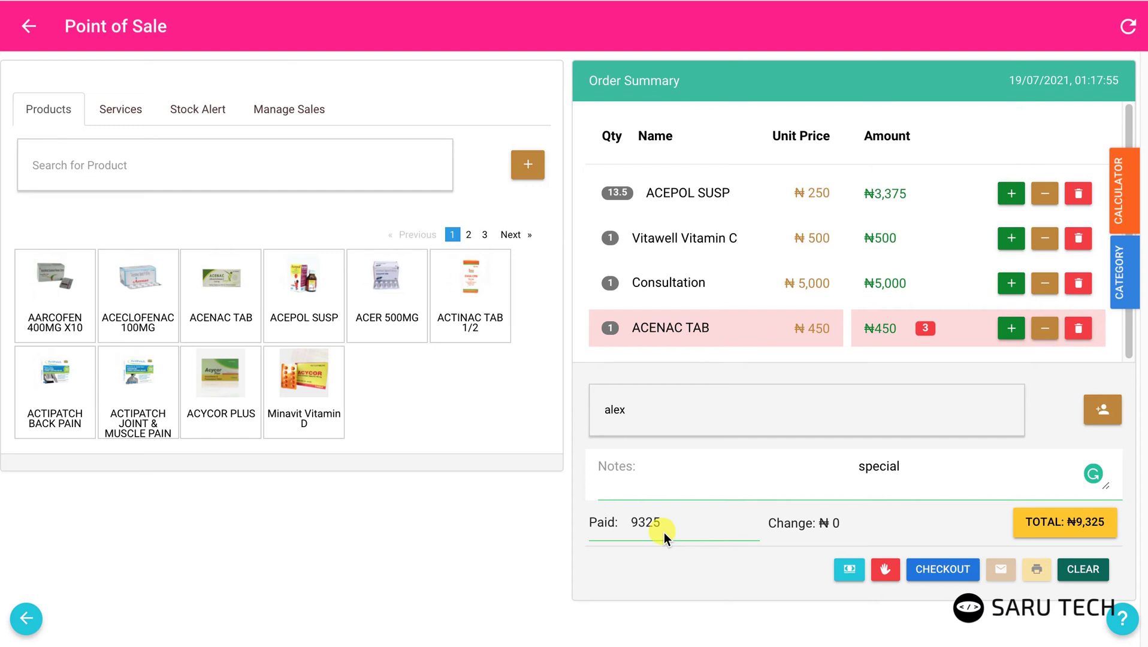
double_click(629, 522)
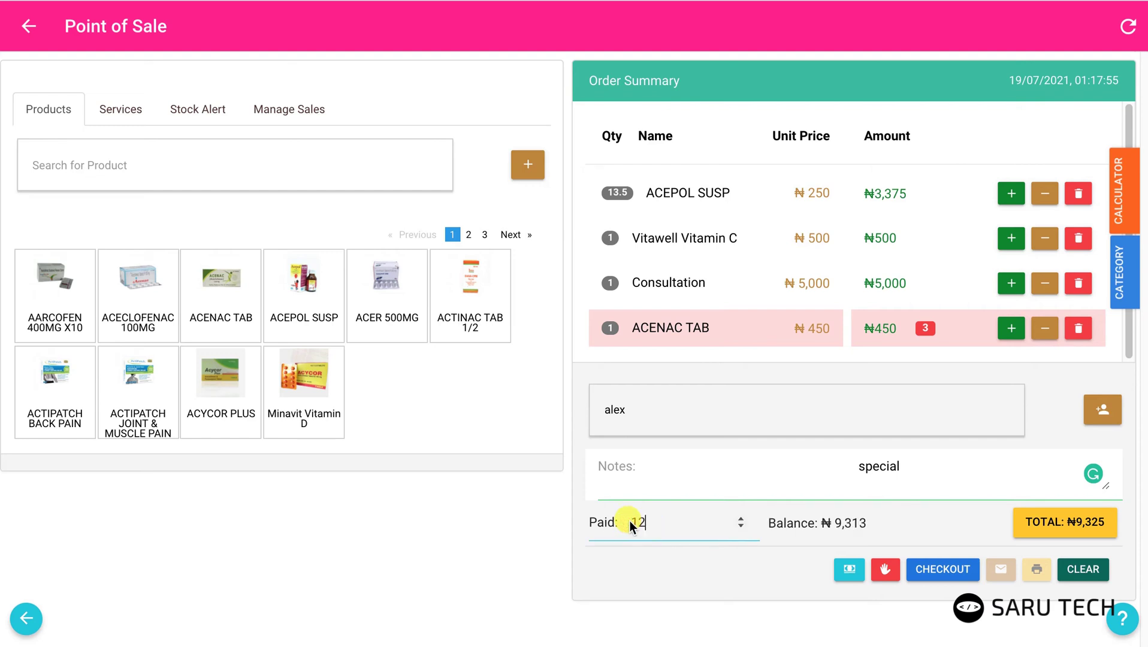
text(00)
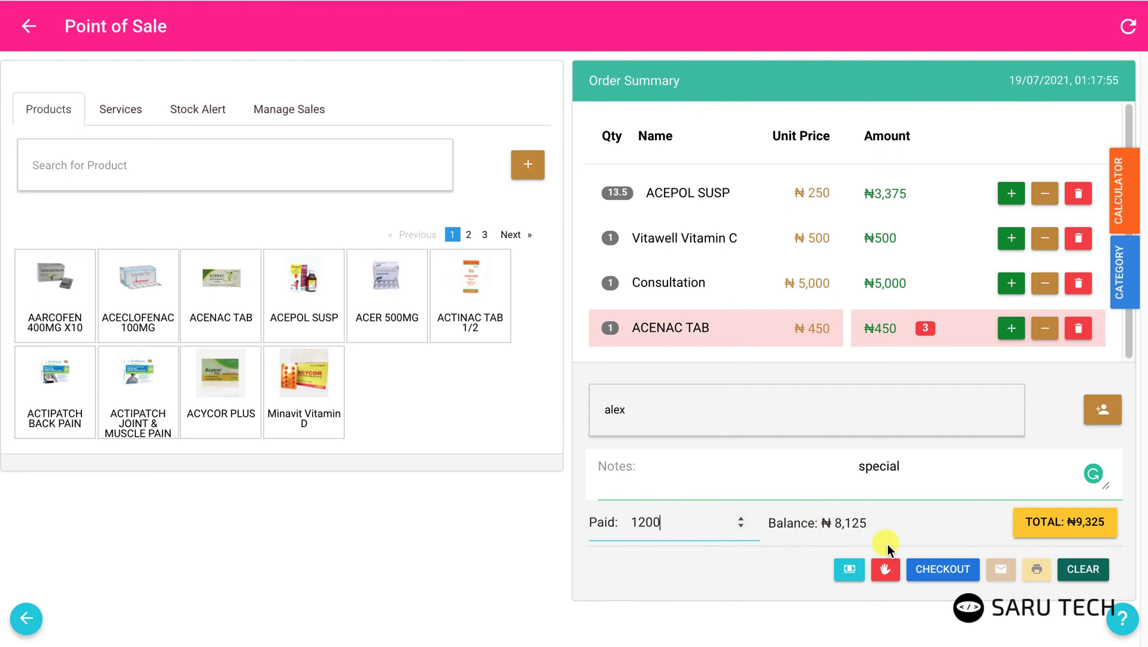
Check out the sale and print its receipt through the browser print dialog
click(946, 574)
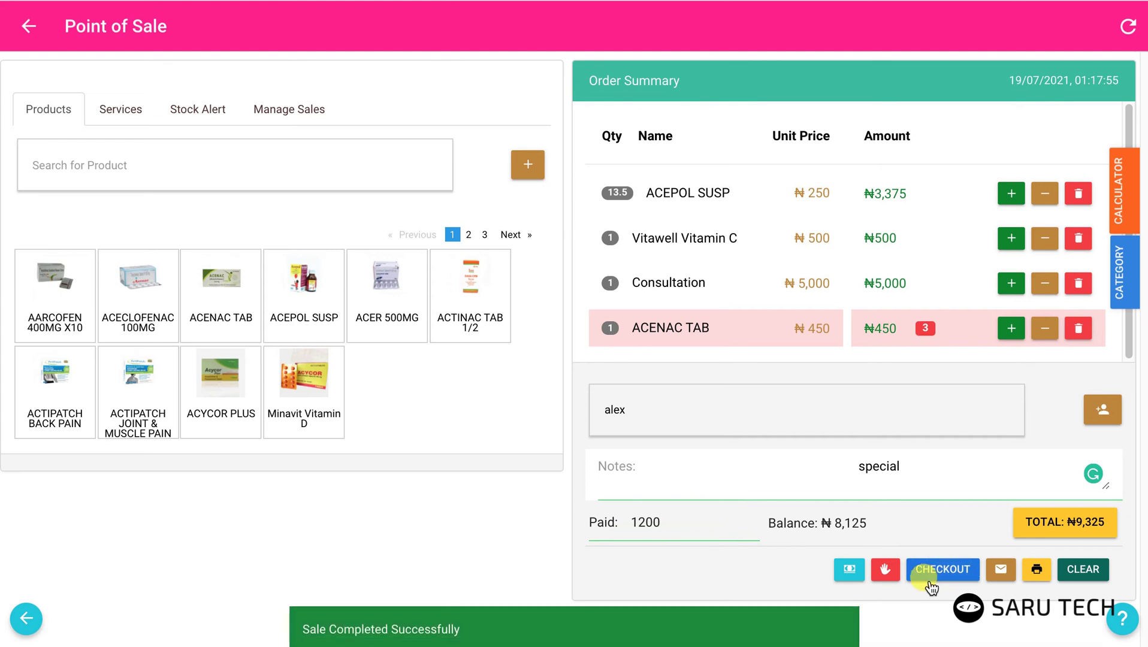
click(1037, 569)
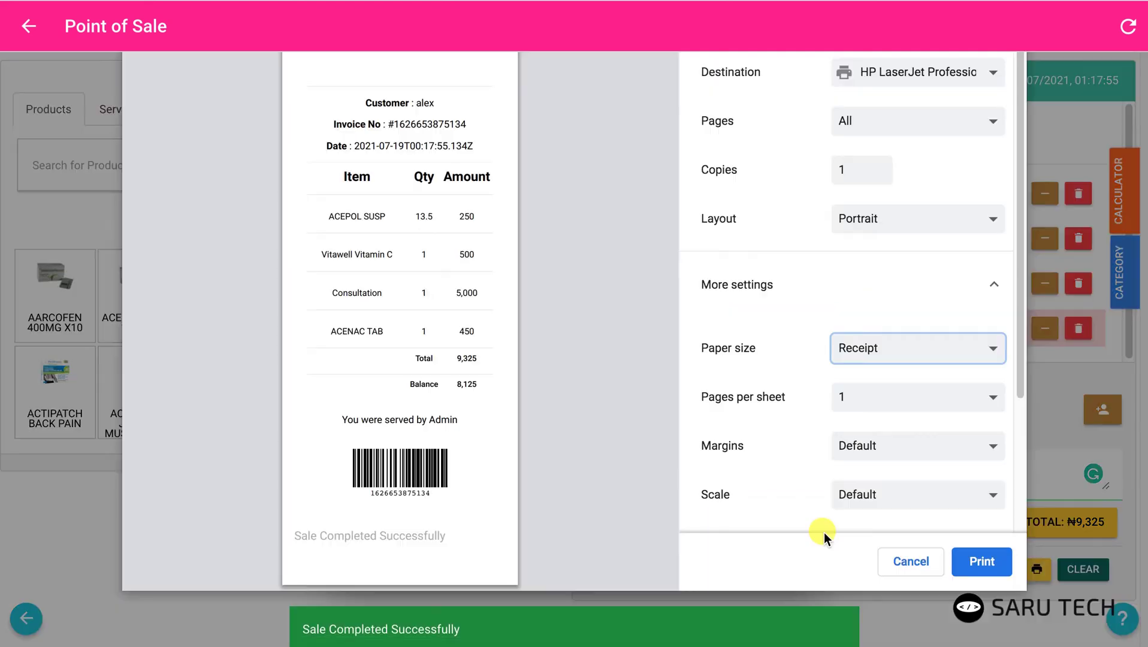
click(977, 560)
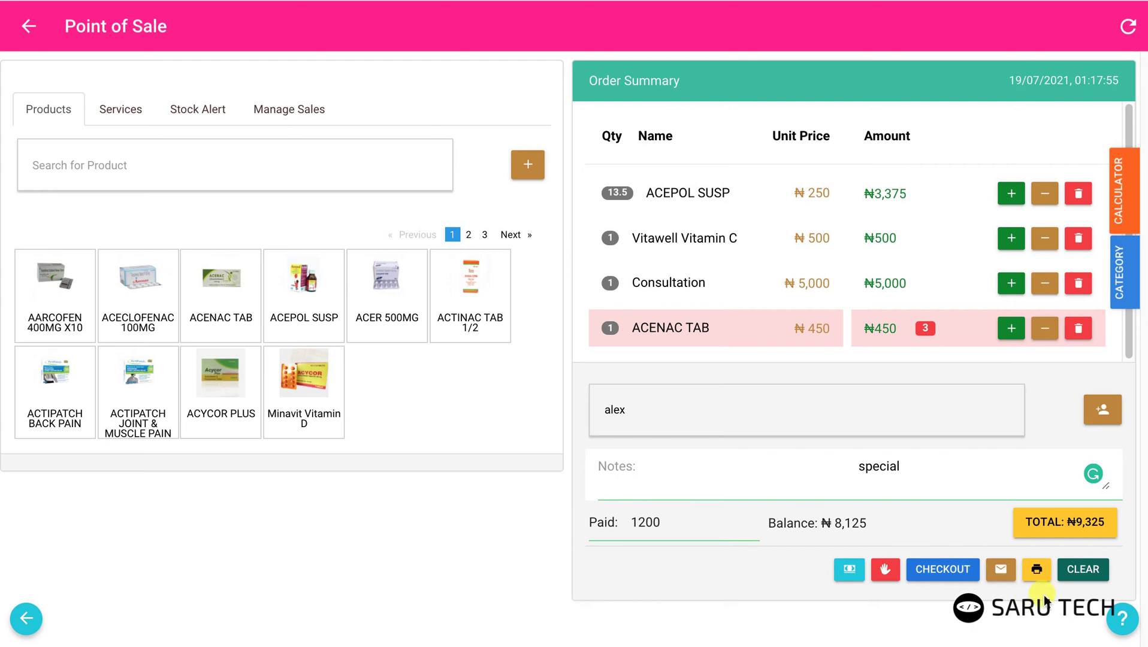
Clear the sale's note, keeping the ₦9,325 order and ₦8,125 balance
click(1083, 572)
click(891, 573)
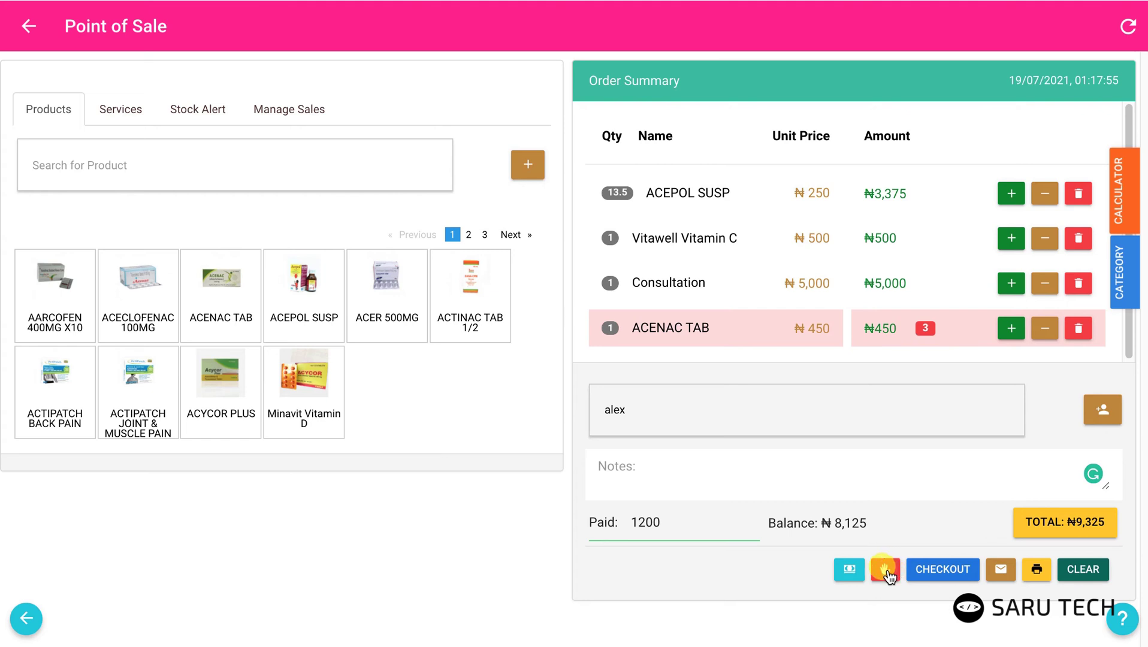
Suspend the current sale under a customer label, then restore it from Manage Sales
click(885, 571)
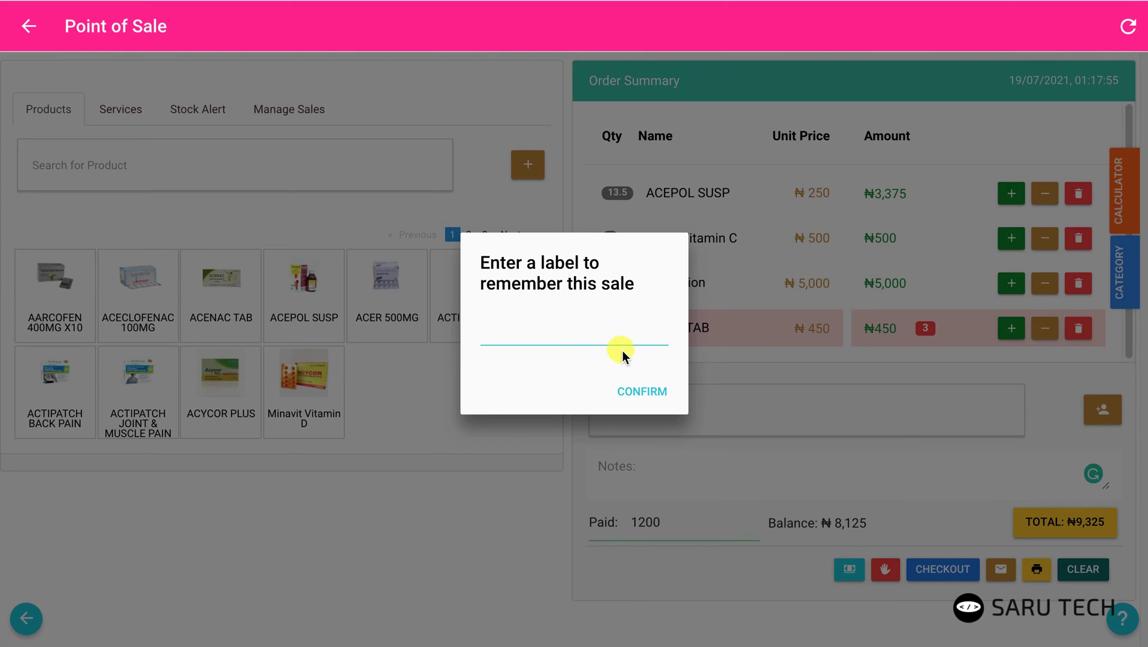
text(for philip)
click(644, 394)
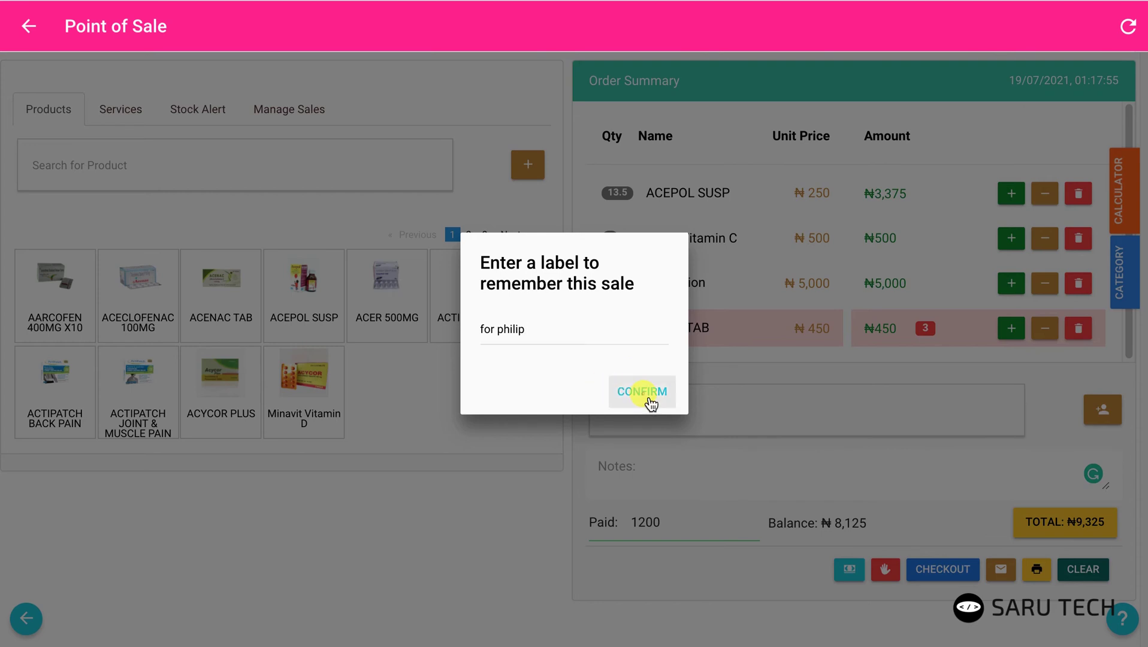
click(287, 120)
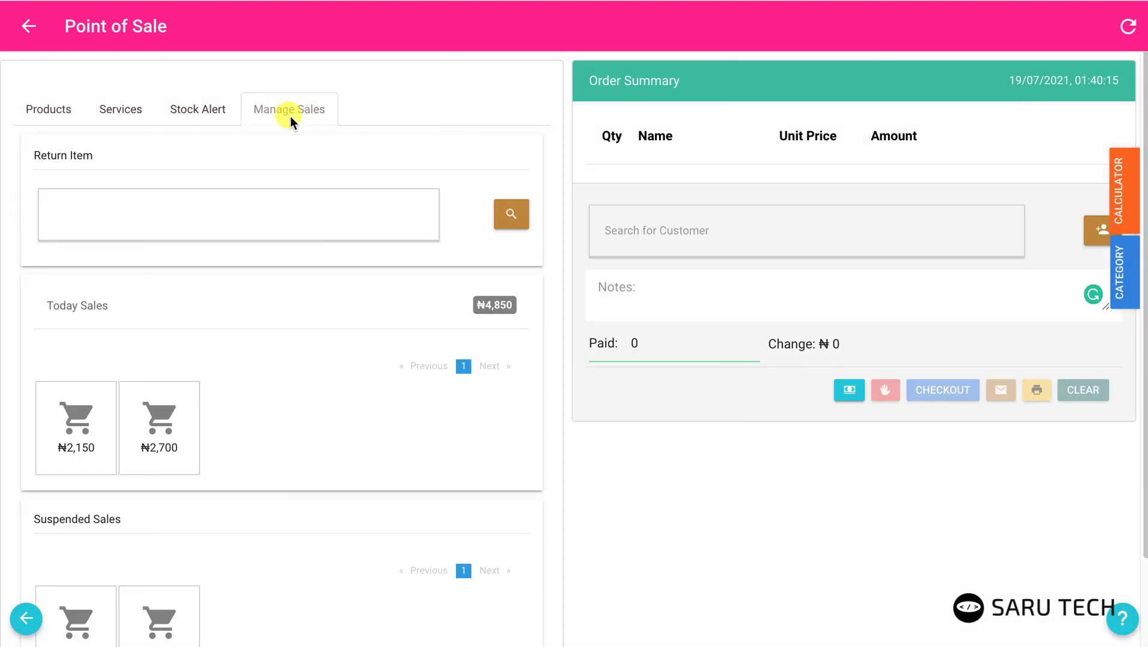
scroll(386, 299, down, 2)
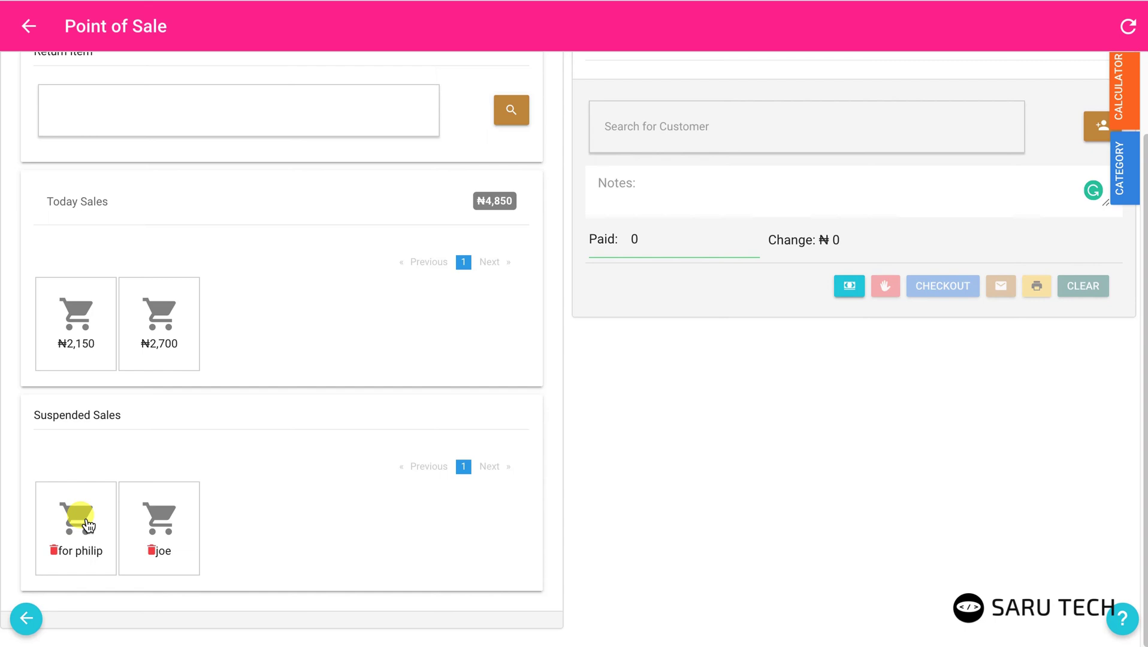
click(88, 525)
scroll(64, 165, up, 2)
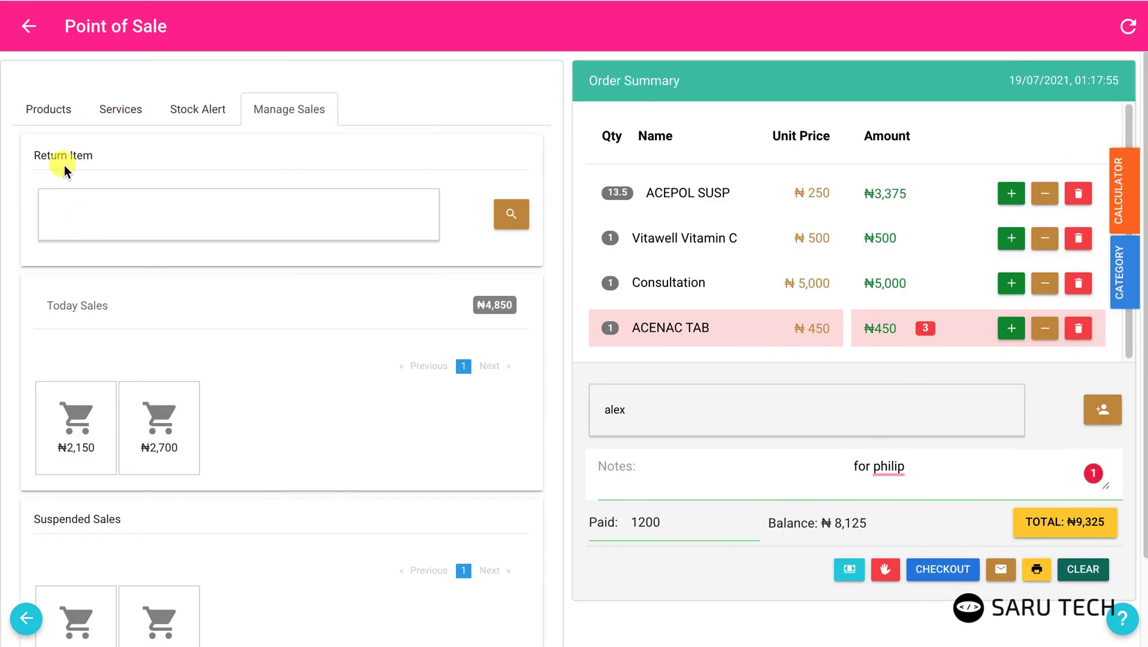
Add ACECLOFENAC 100MG, raise Vitawell Vitamin C to 2, and start deleting the suspended sale
click(45, 116)
click(144, 299)
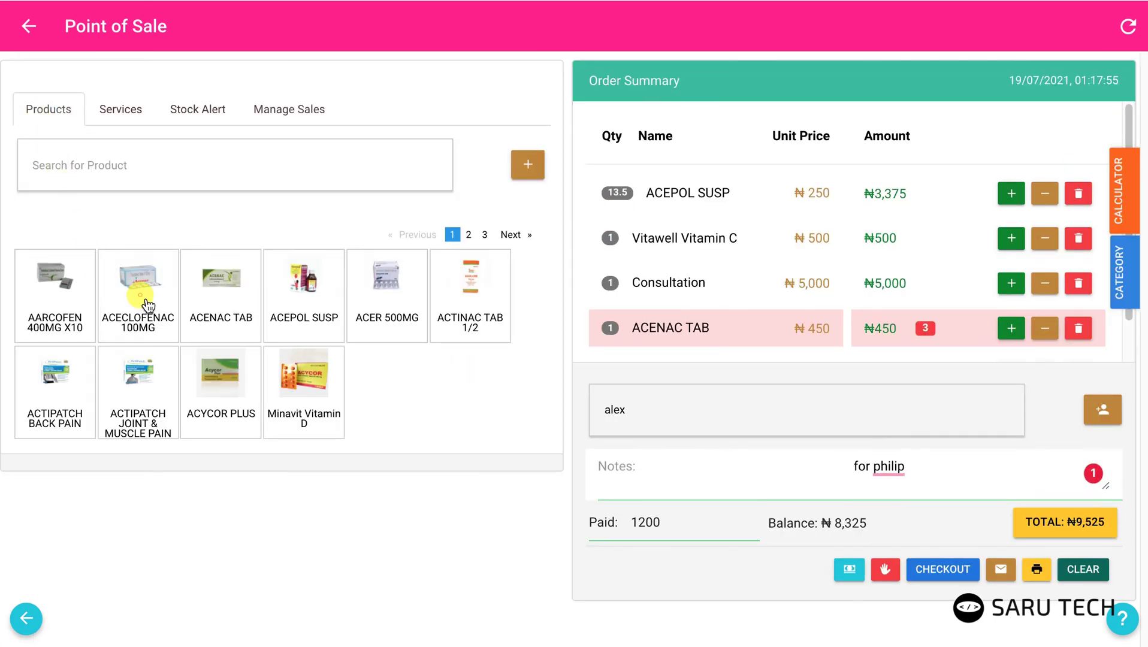
click(1010, 238)
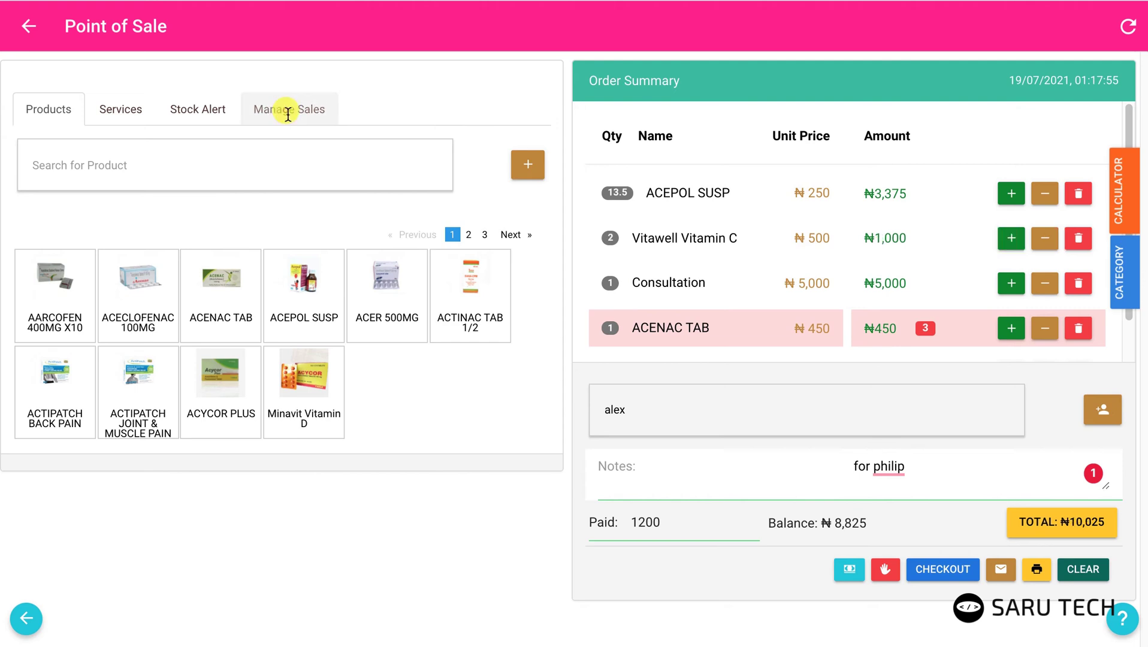
click(288, 114)
scroll(201, 394, down, 2)
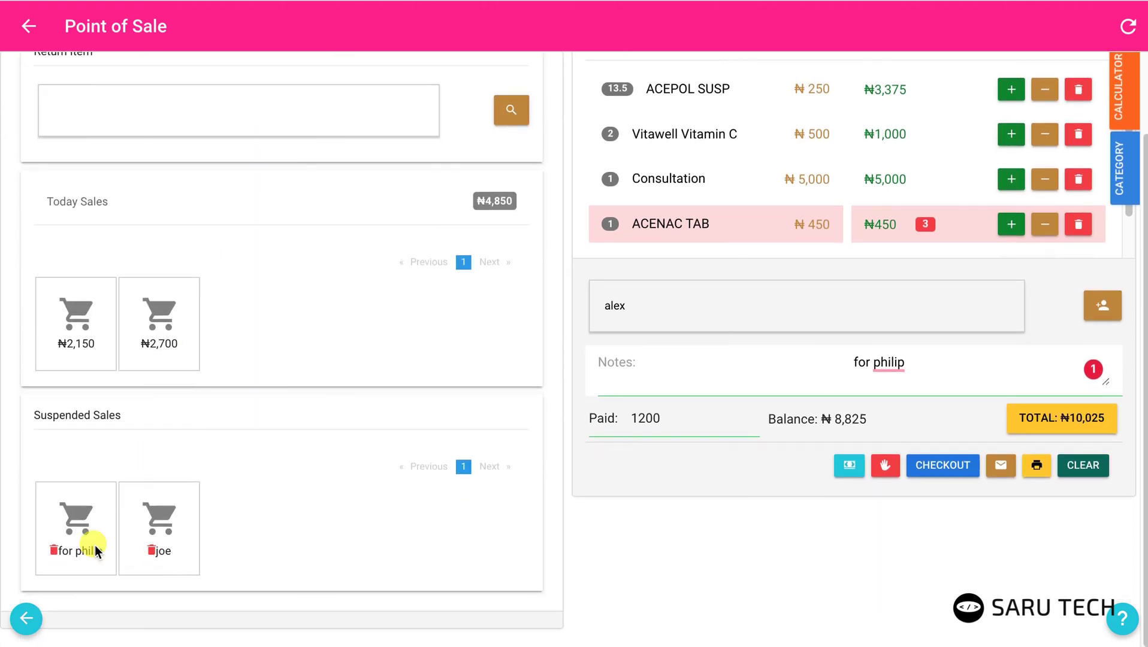
click(53, 550)
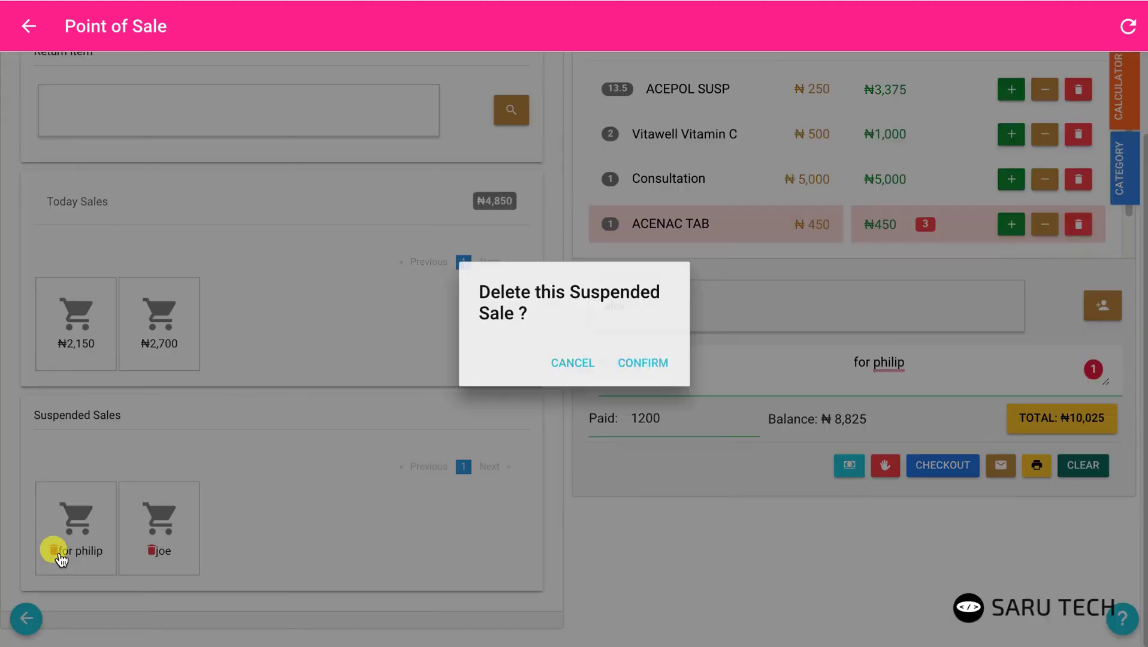
Delete the suspended sale, raise Broncholyte to 3 in the ₦2,700 sale, and approve checkout as admin
click(639, 366)
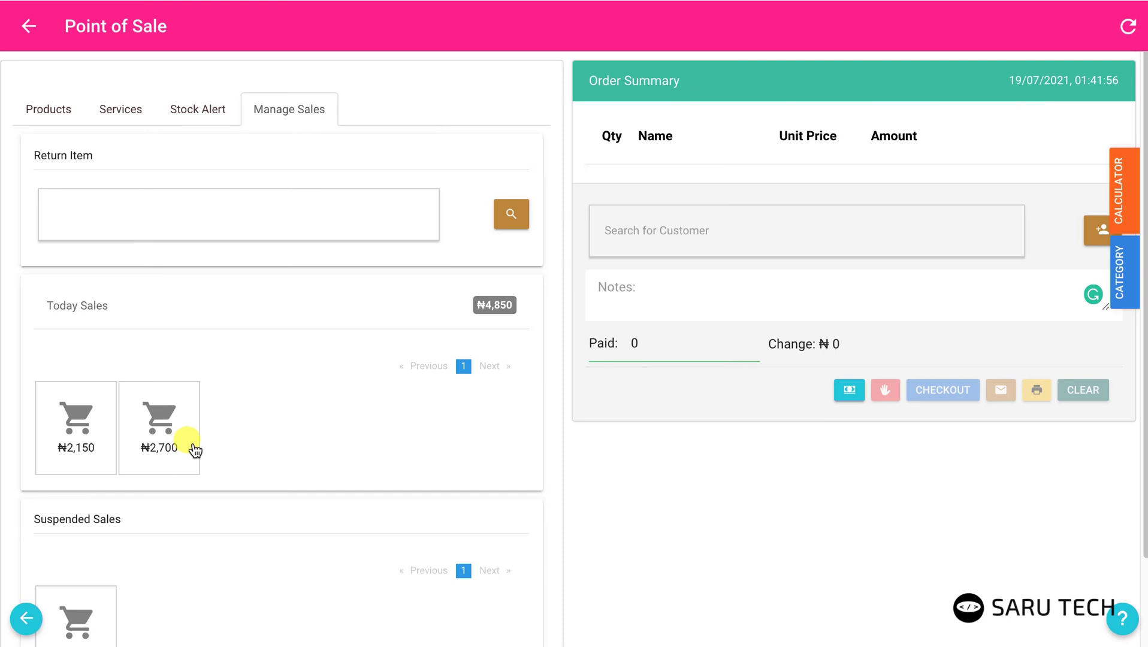
click(165, 427)
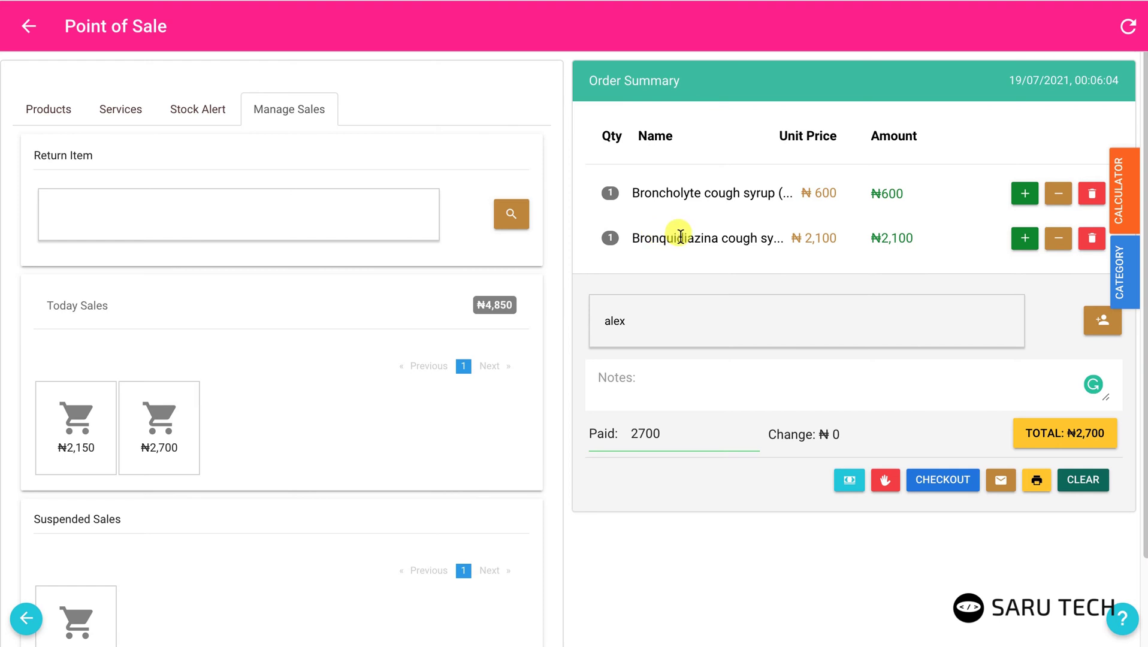
click(1024, 193)
click(1025, 193)
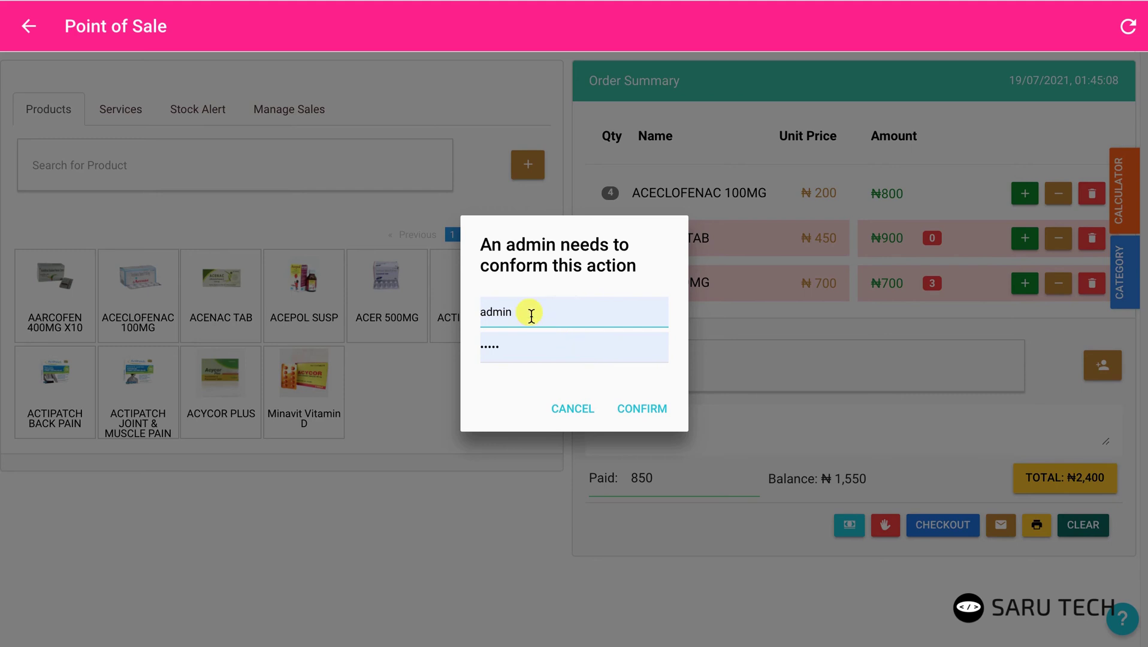
click(636, 412)
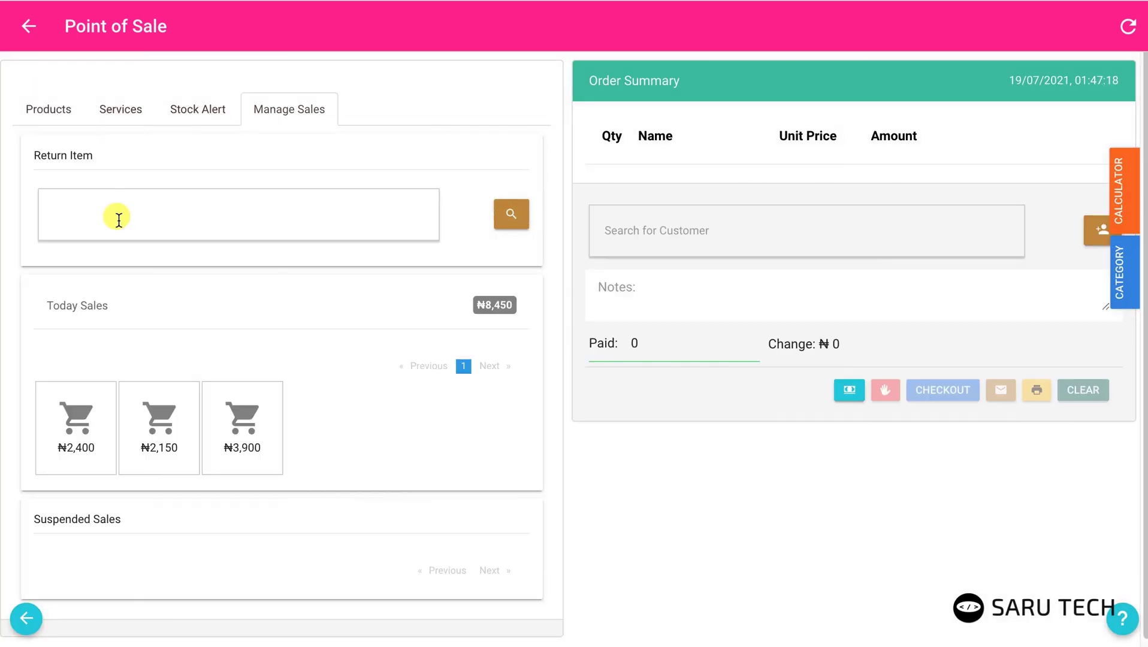
Enter 2345678 in the Return Item lookup, then erase it
click(133, 214)
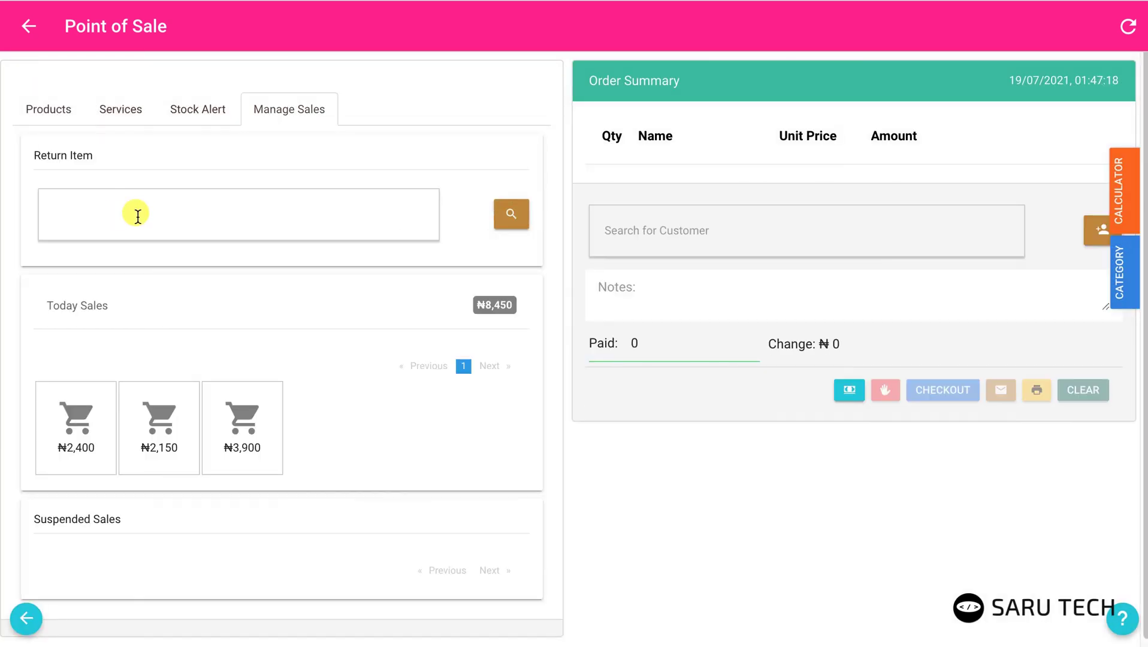
text(2345678)
key(BackSpace)
key(BackSpace)
key(BackSpace)
key(BackSpace)
key(BackSpace)
key(BackSpace)
key(BackSpace)
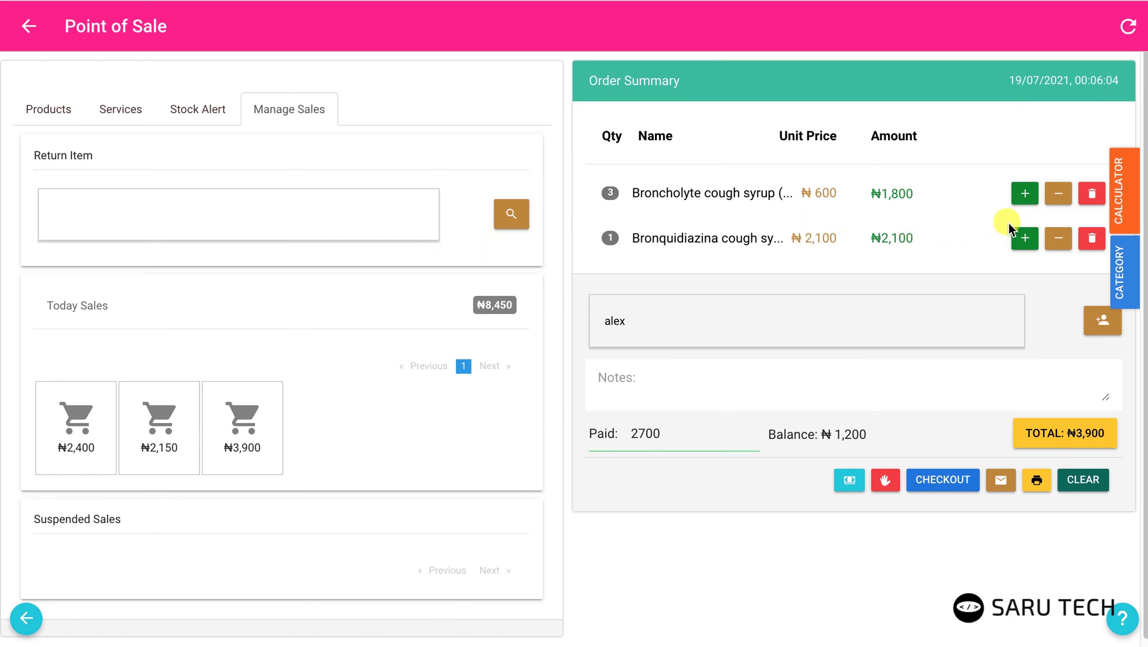
Remove Bronquidiazina from the sale, add the note 'returned bronch', and check out at ₦1,800
click(1096, 239)
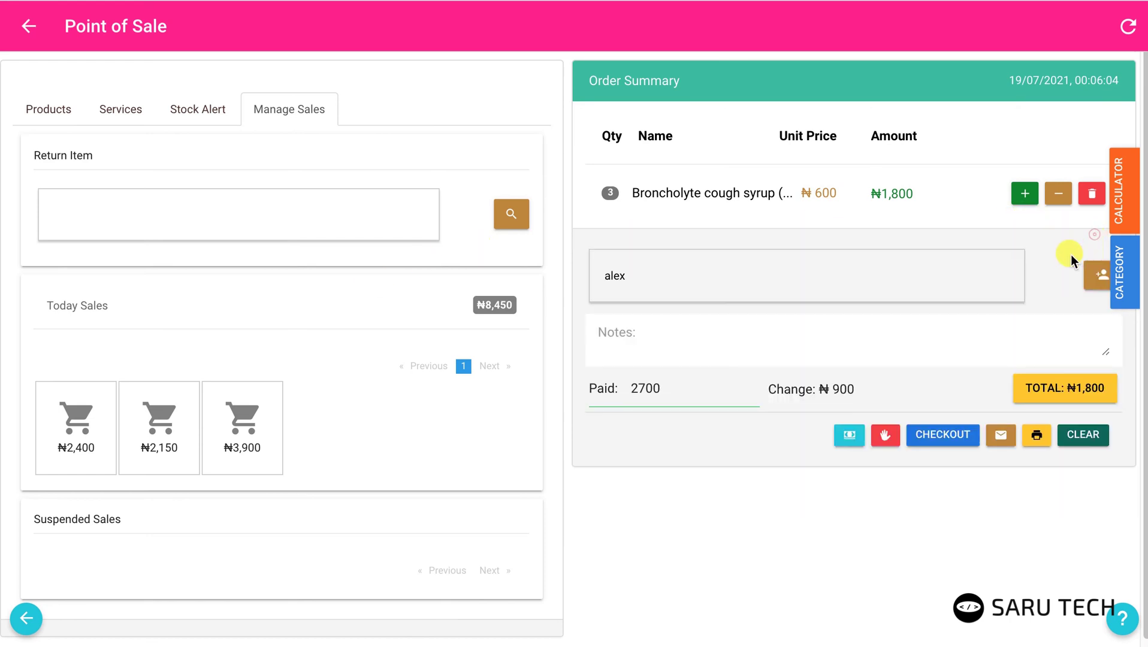
click(712, 348)
text(re)
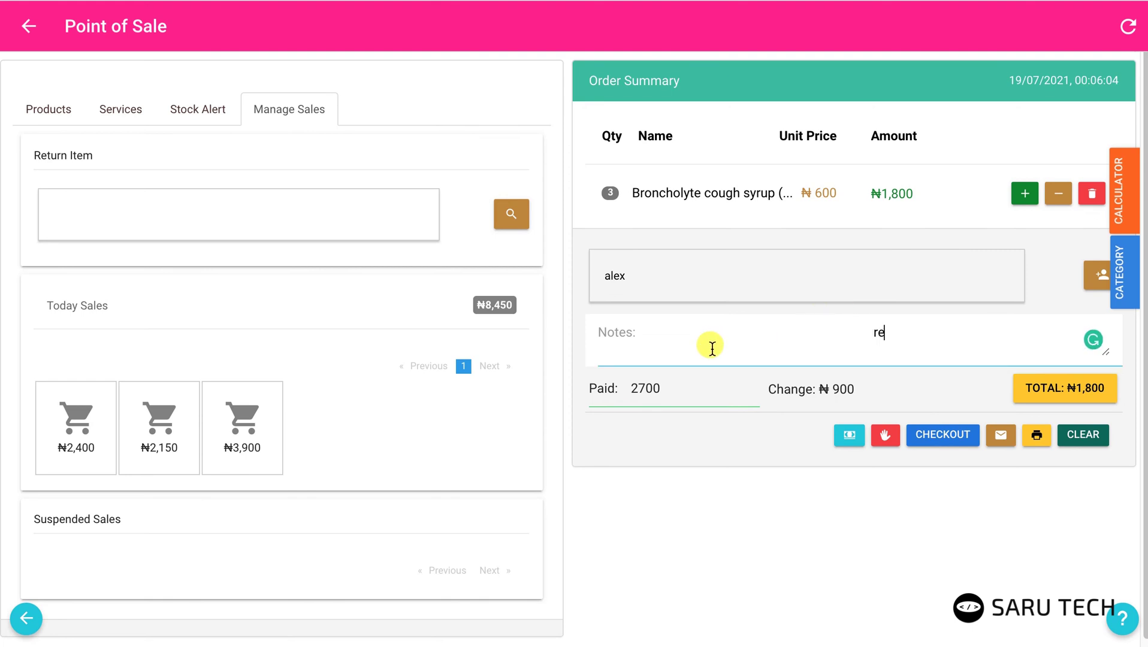
text(turned bronch)
click(942, 437)
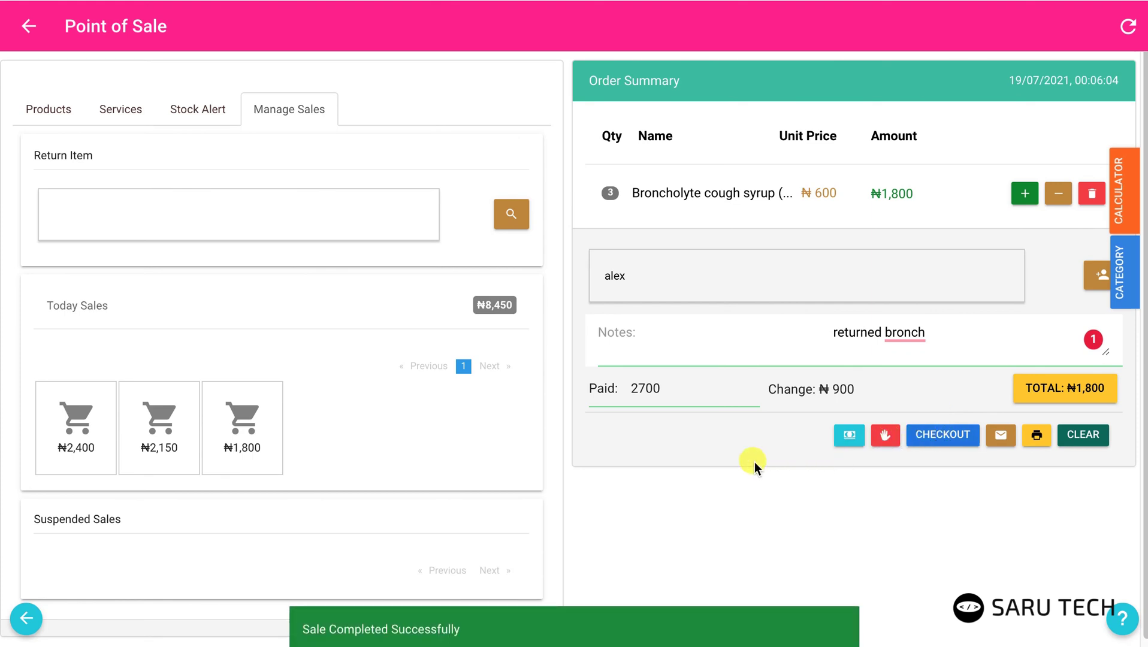
click(1082, 437)
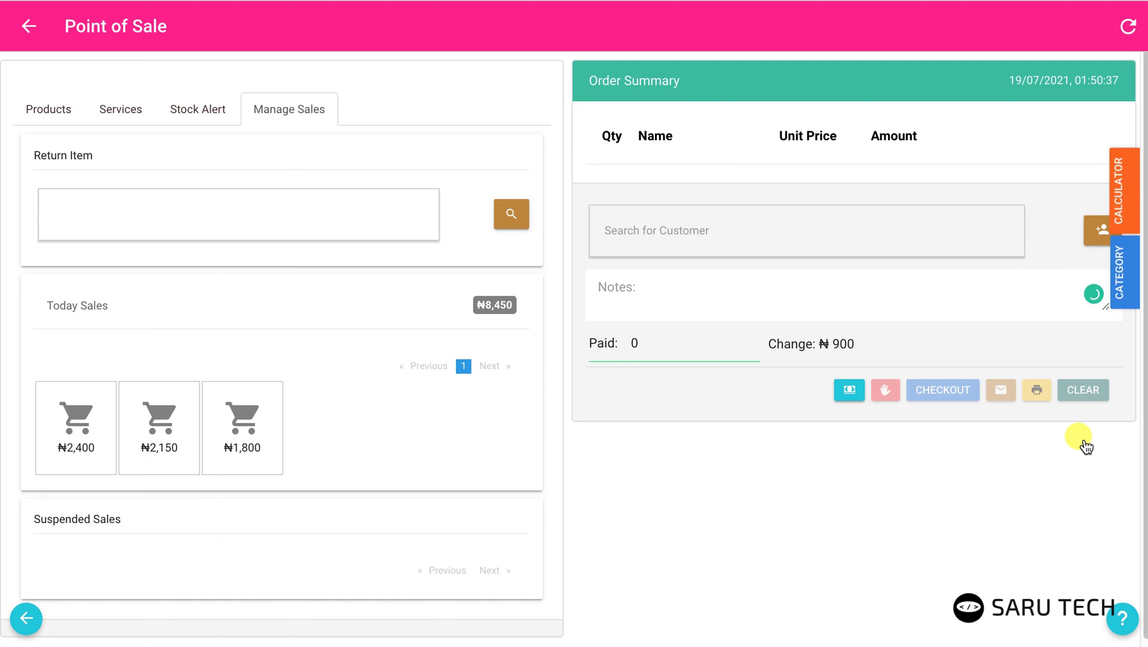
click(1120, 220)
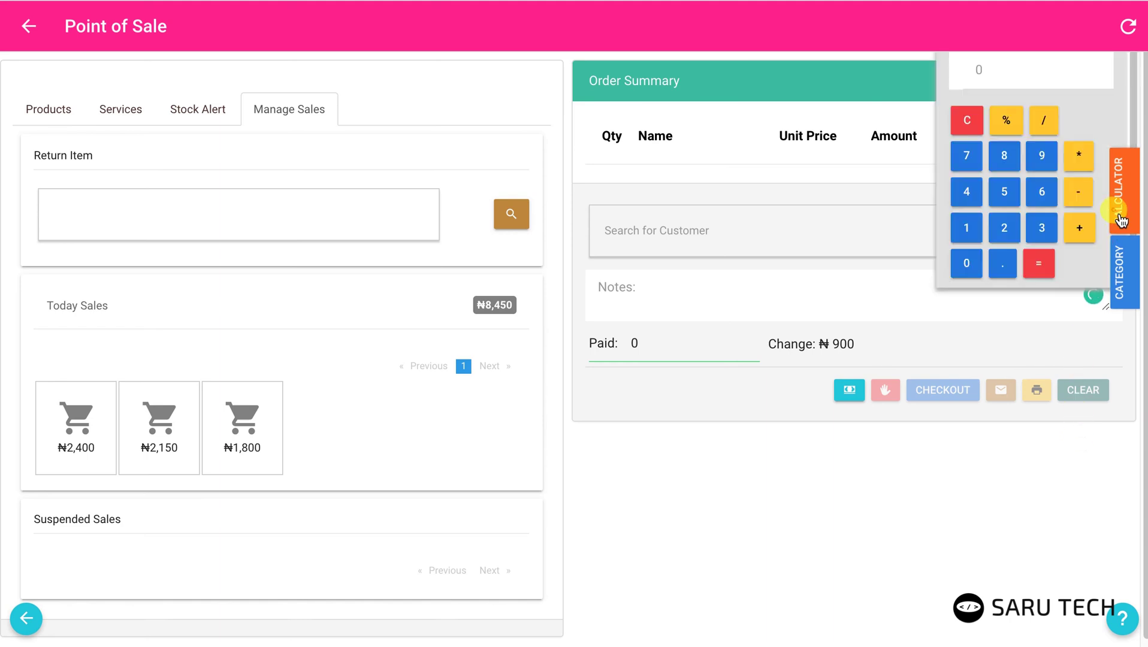
click(1007, 192)
click(1072, 157)
click(1045, 156)
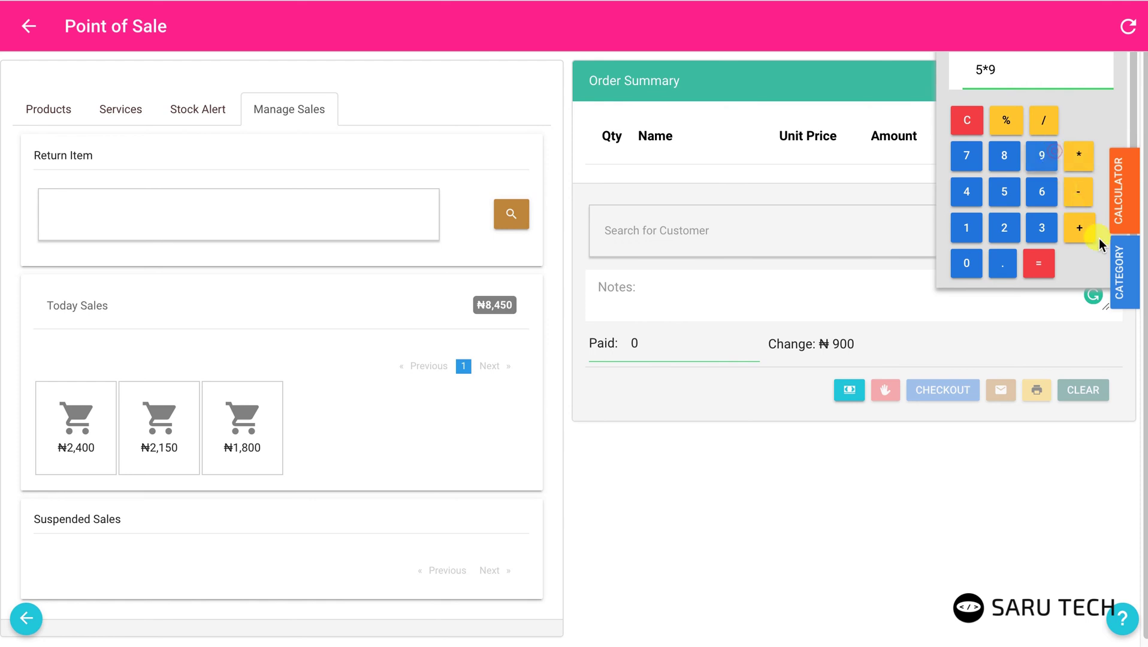
click(1043, 258)
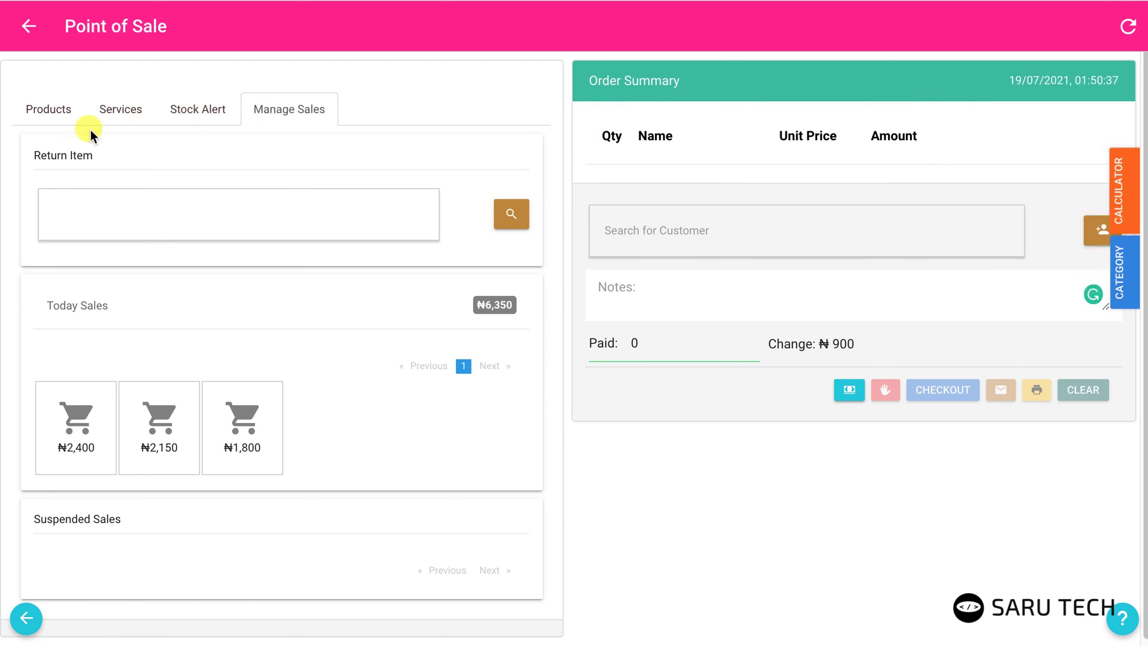
Change ACECLOFENAC 100MG's selling price from 200 to 250 in the product list and save
click(36, 114)
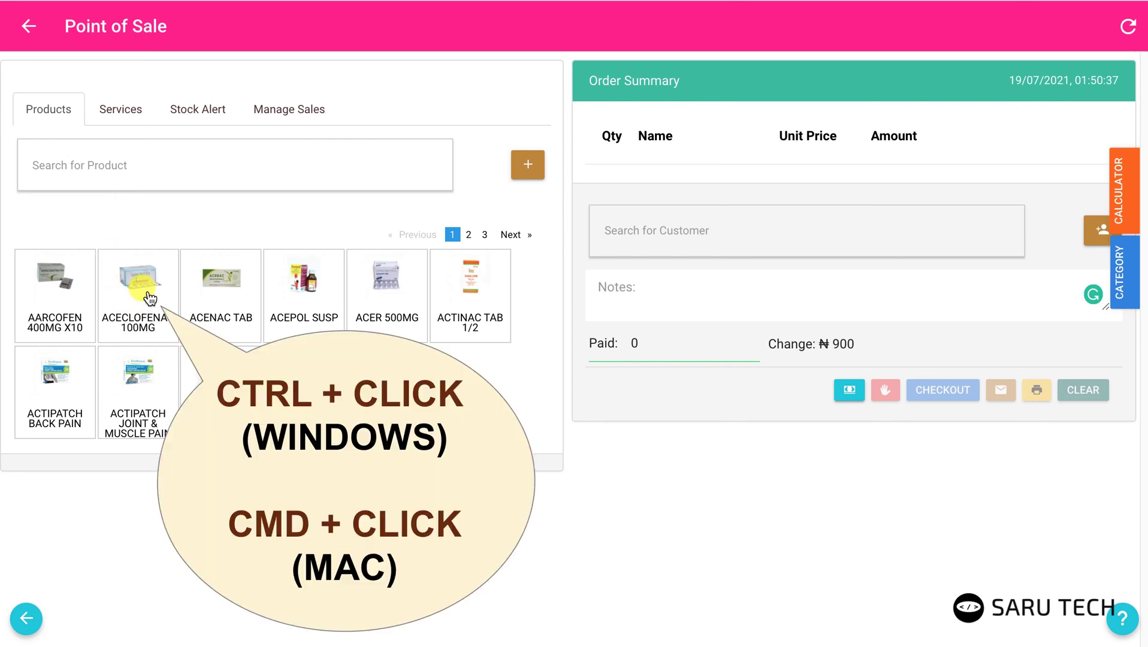
ctrl+click(151, 299)
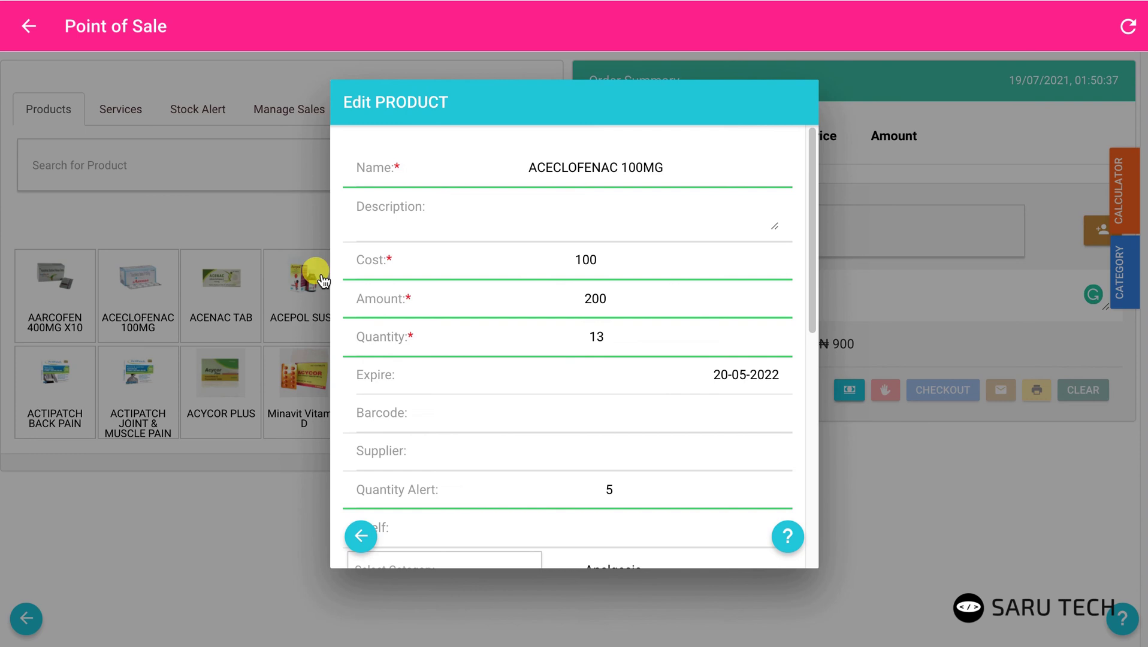
mouse_move(603, 297)
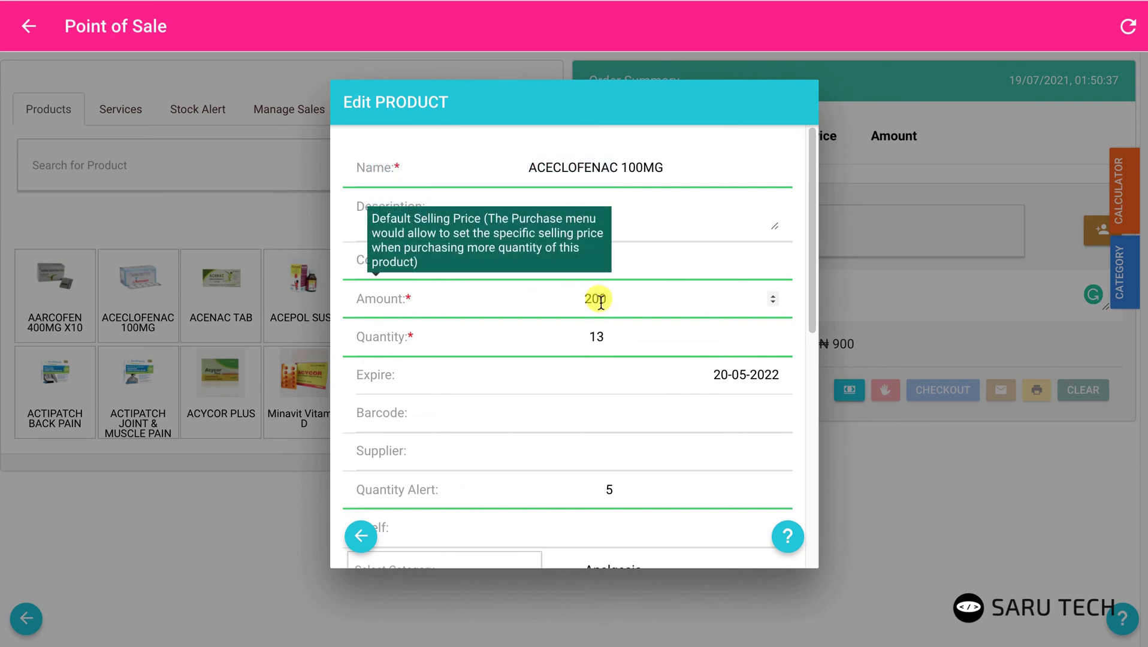
mouse_move(628, 328)
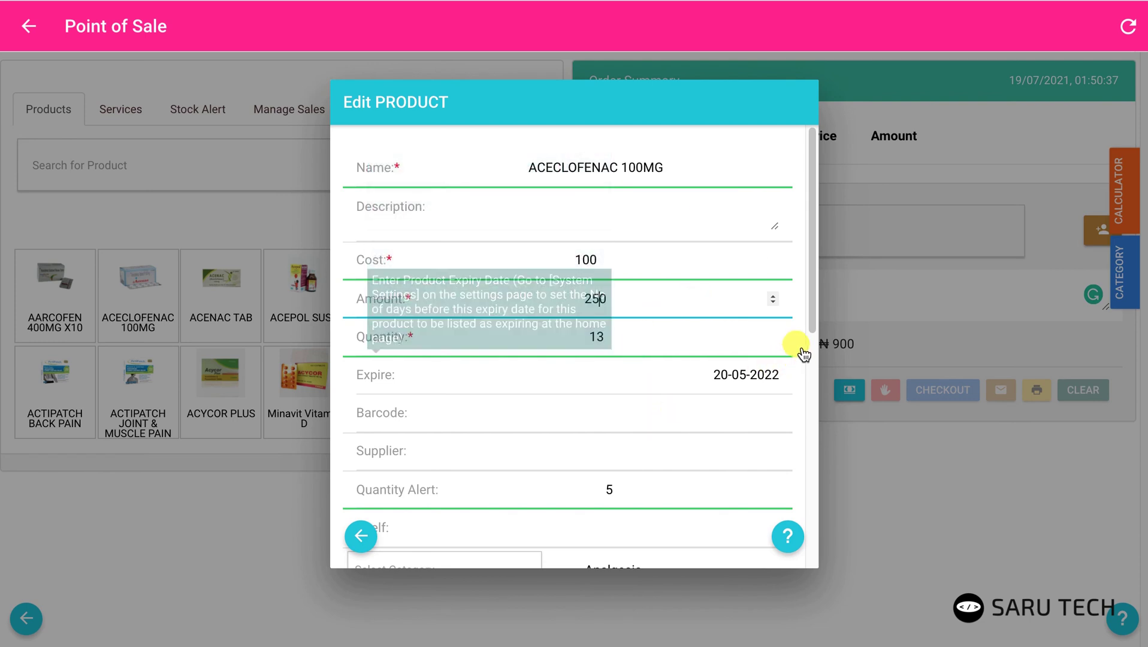
scroll(794, 419, down, 5)
click(609, 556)
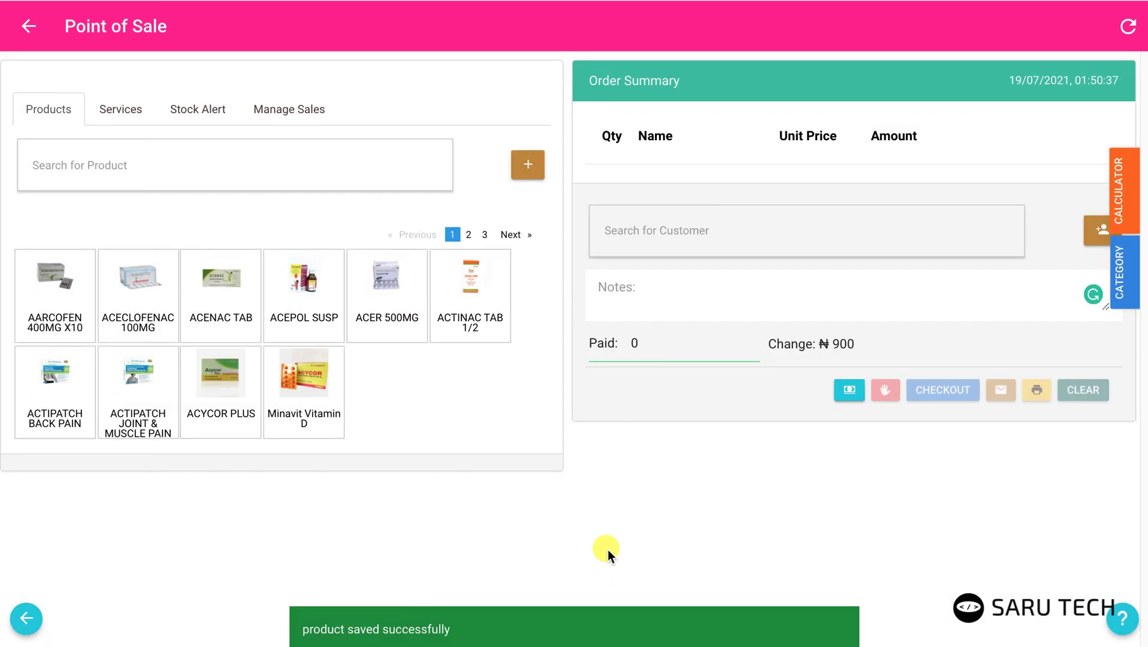
Start a new expense entry with 'New' typed in the Description
click(846, 388)
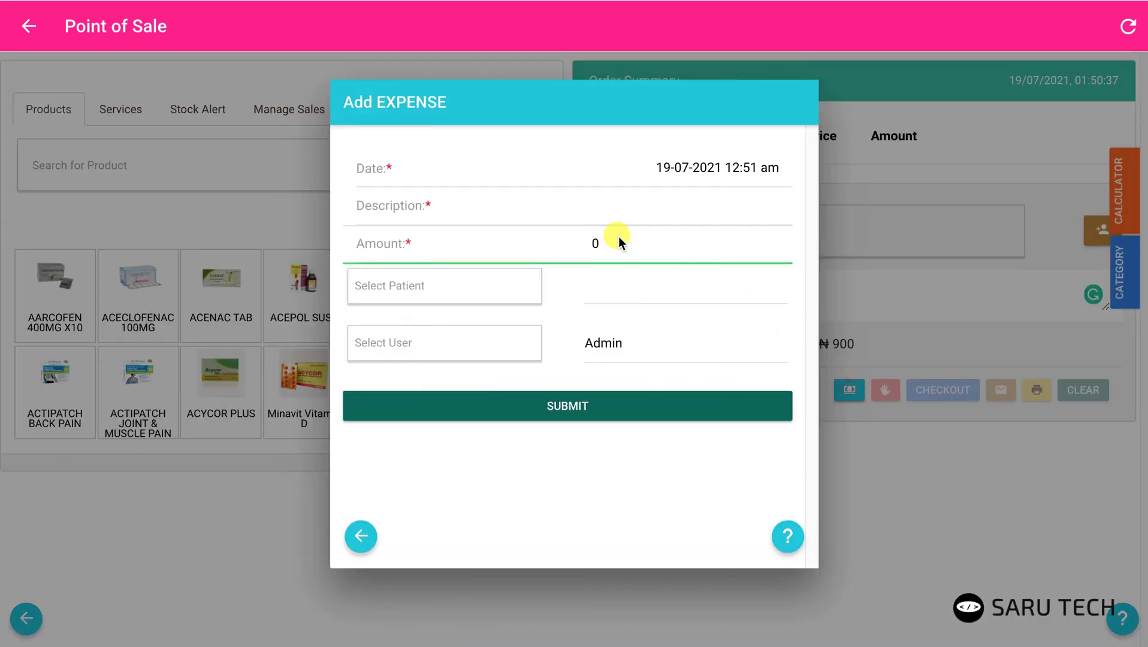
click(648, 208)
click(792, 258)
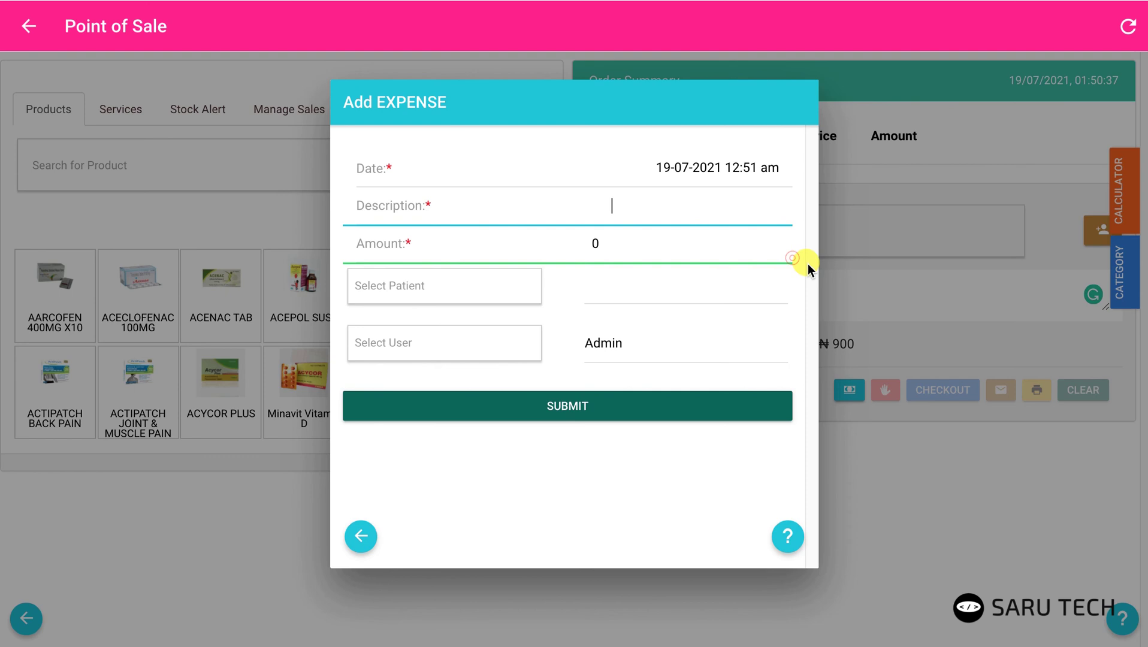
text(New)
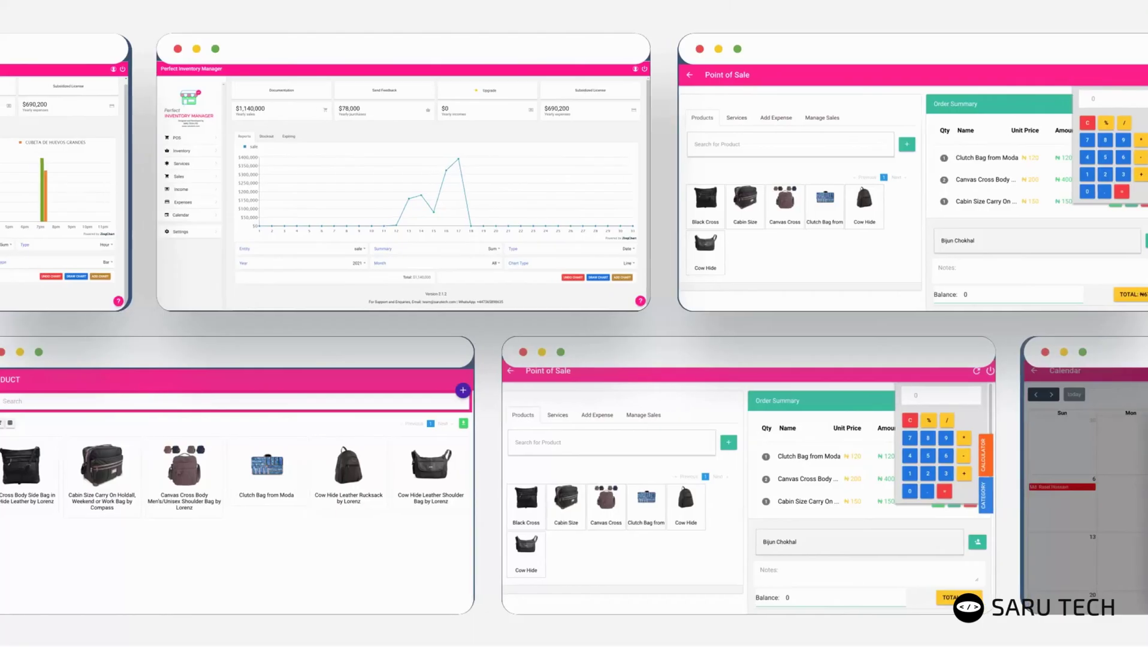